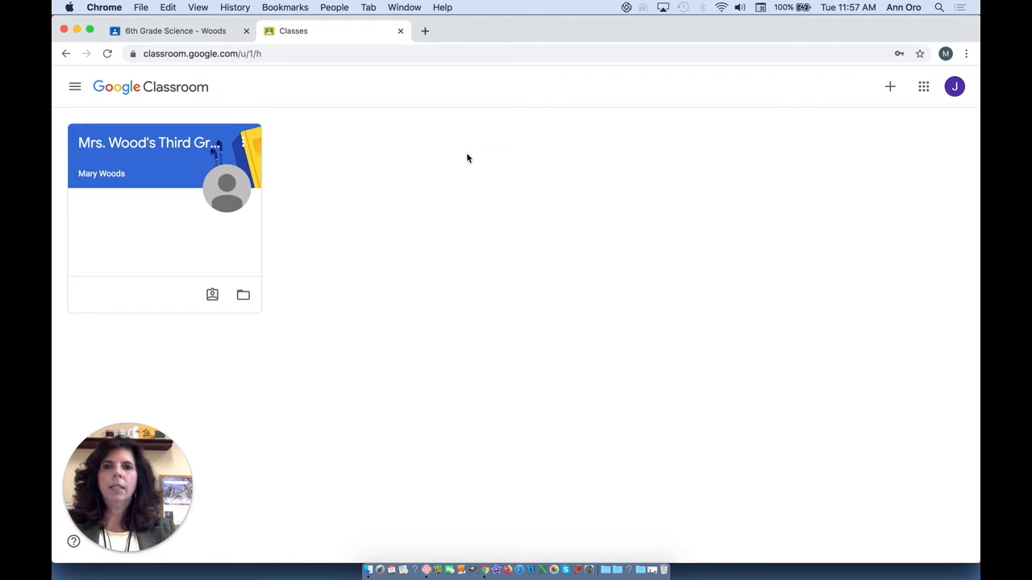
- Join the 6th Grade Science class by entering the teacher's class code
click(891, 87)
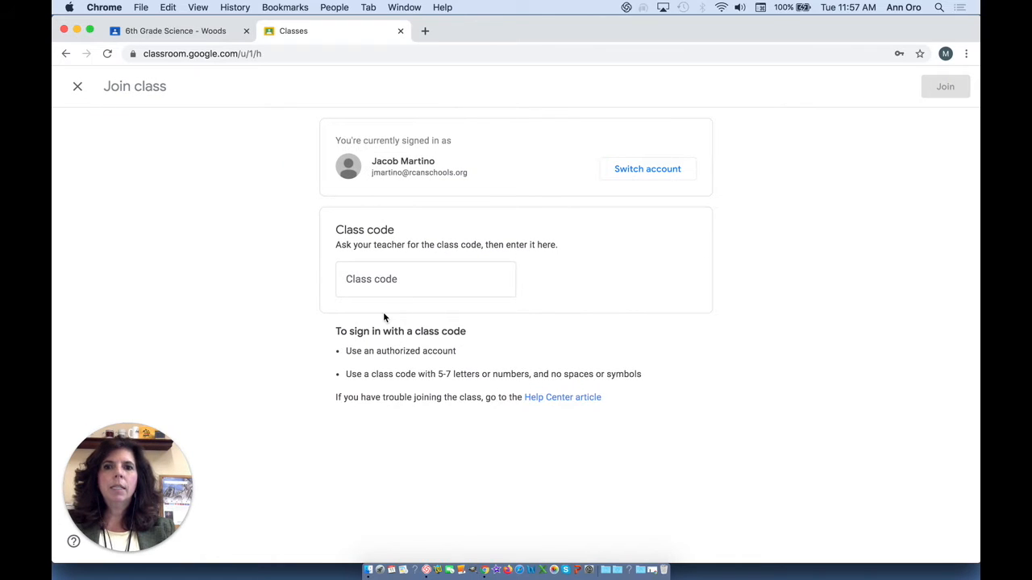
click(382, 281)
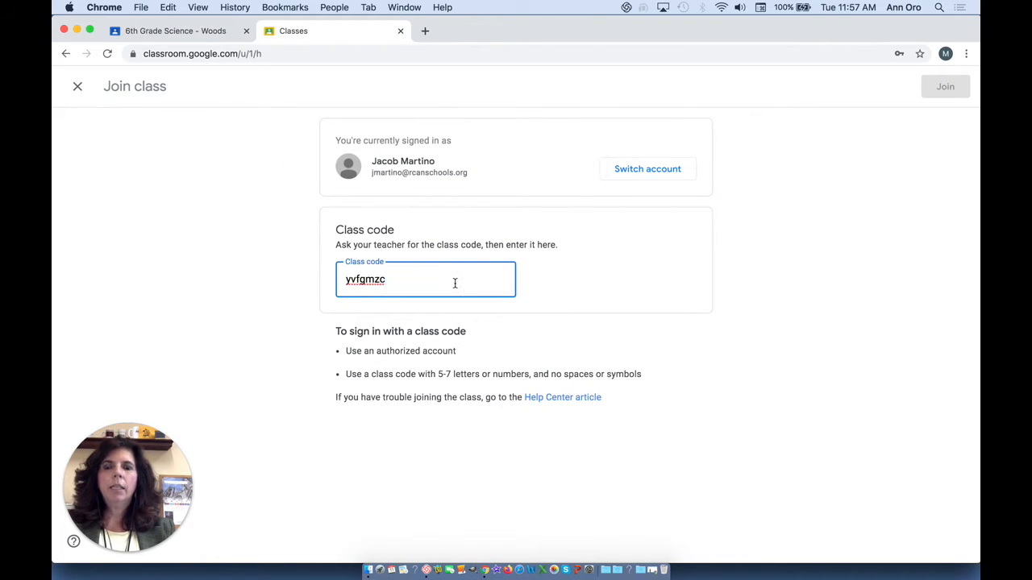
click(944, 87)
- Open the script template attached to assignment 003 in the classwork and paste the Dr. Morning and Dr. Evening dialog below "Begin your script here:"
click(516, 91)
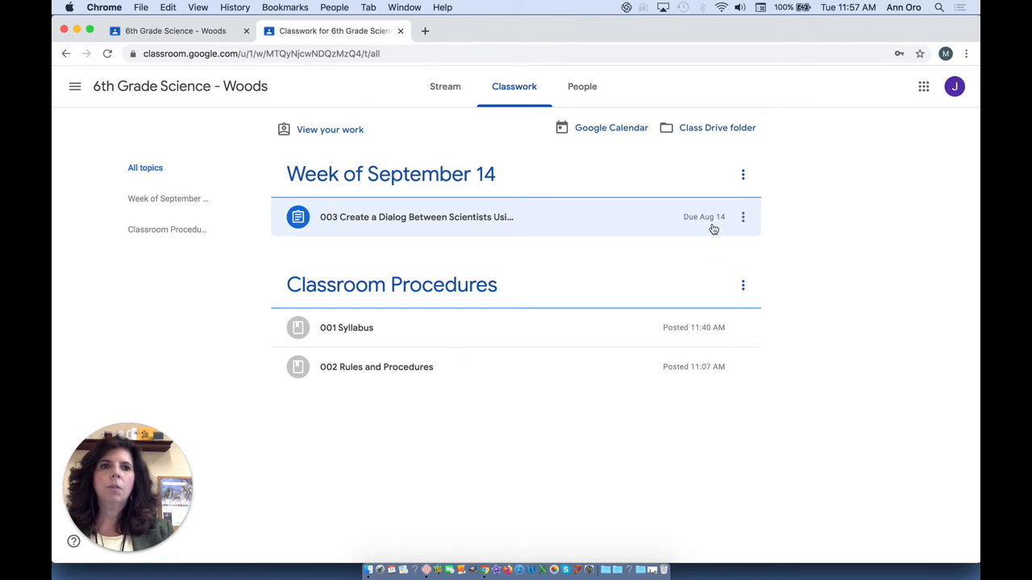
click(467, 219)
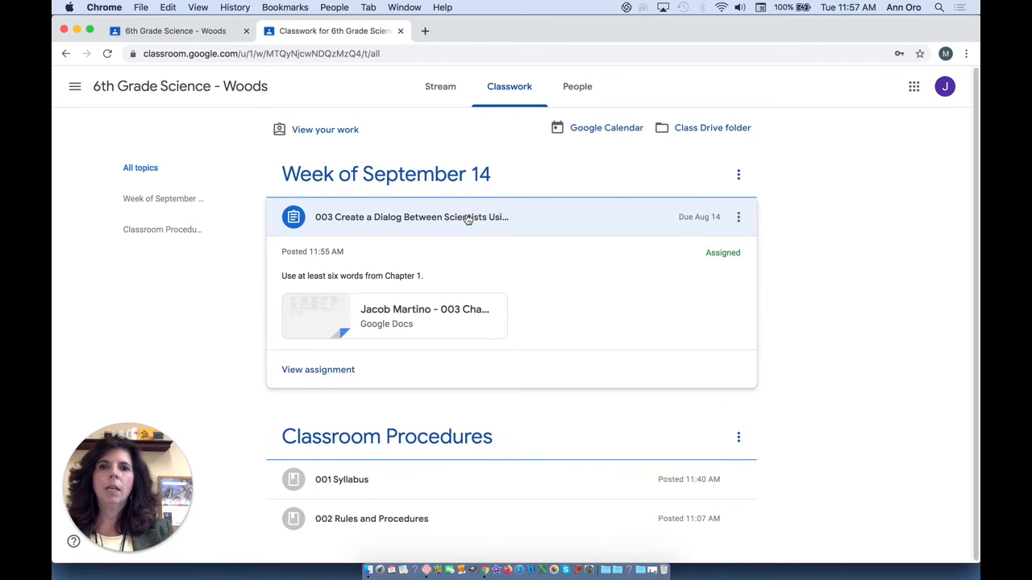
click(429, 314)
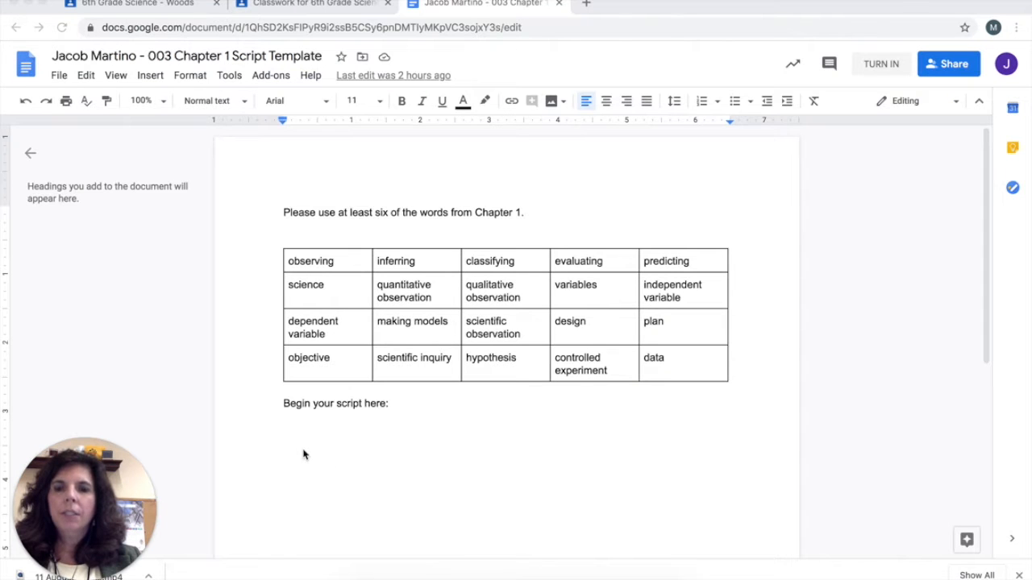
click(303, 454)
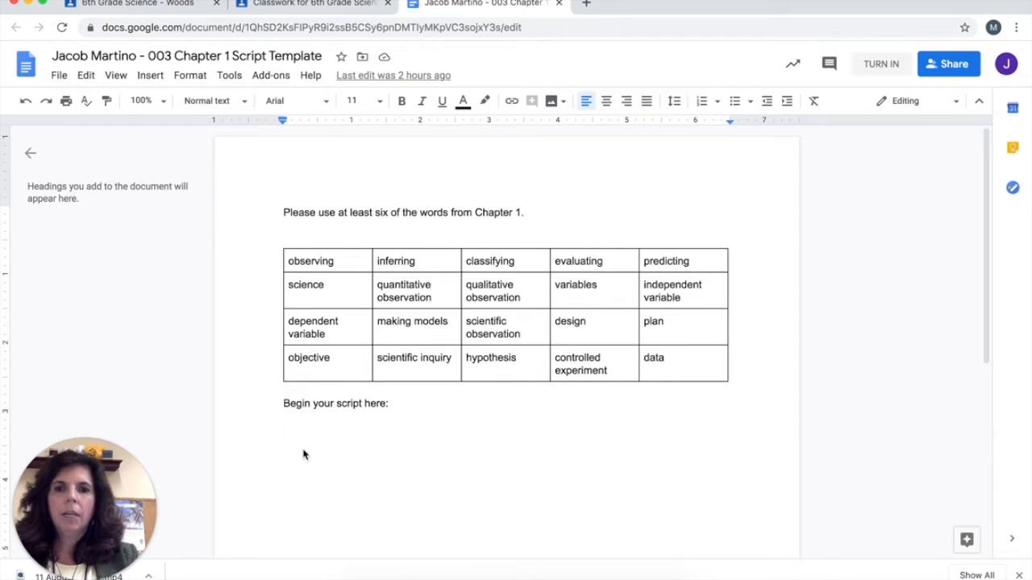
text(Dr. Morning: I am working on a hypothesis. I believe that when a person eats they instantly weigh as much as the food they consumed.  Dr. Evening: How can you do that in a controlled experiment? What will your dependent and independent variables be?)
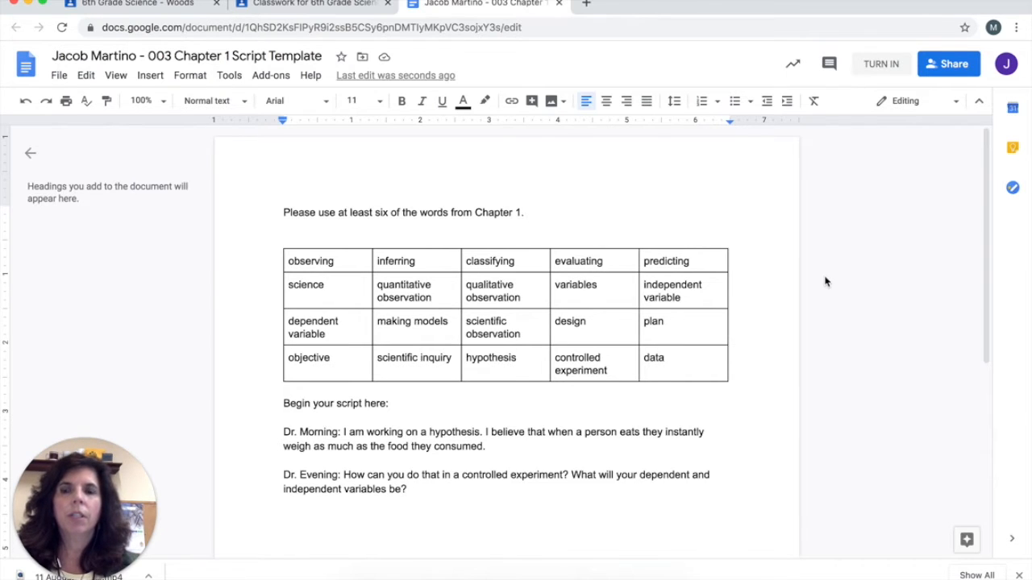
- Return to the class, reload the classwork, open assignment 003's full details and turn in the attached script document
click(311, 5)
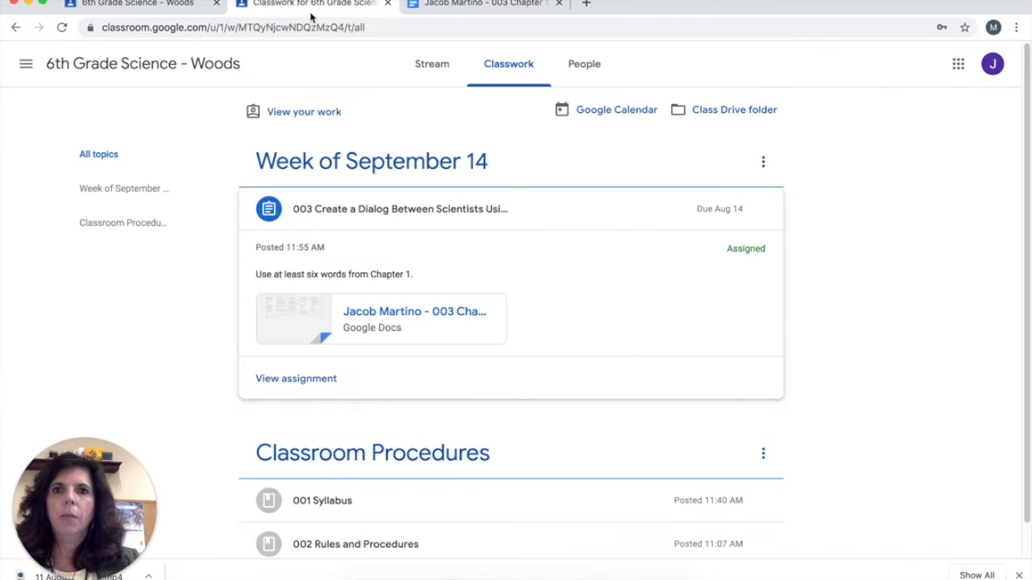
click(61, 27)
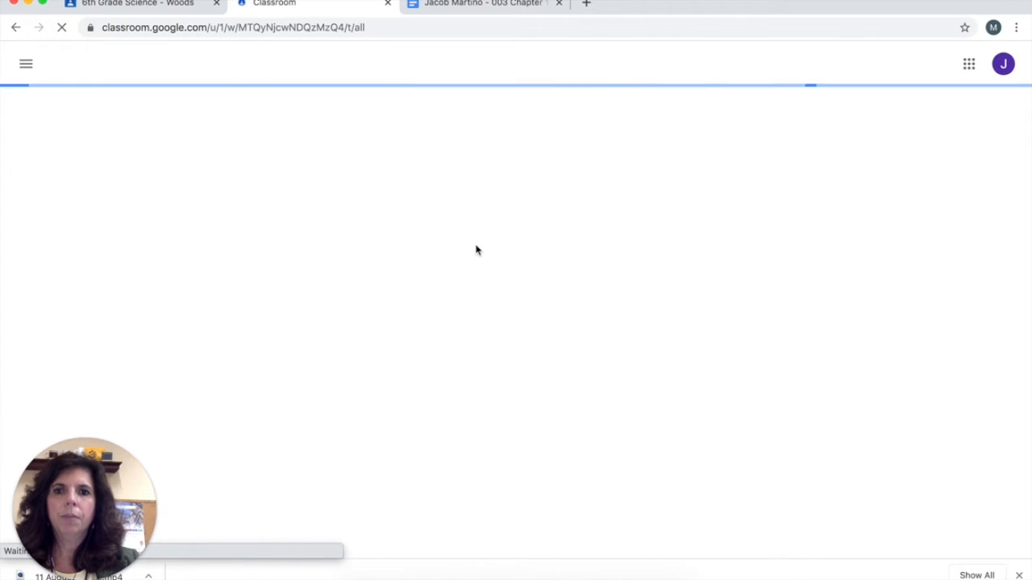
click(465, 216)
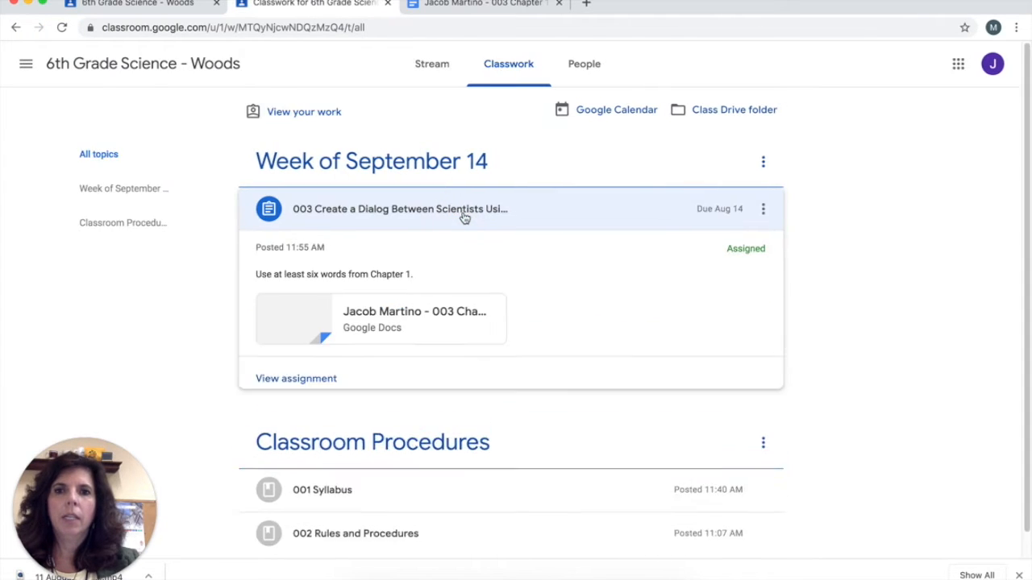
click(306, 379)
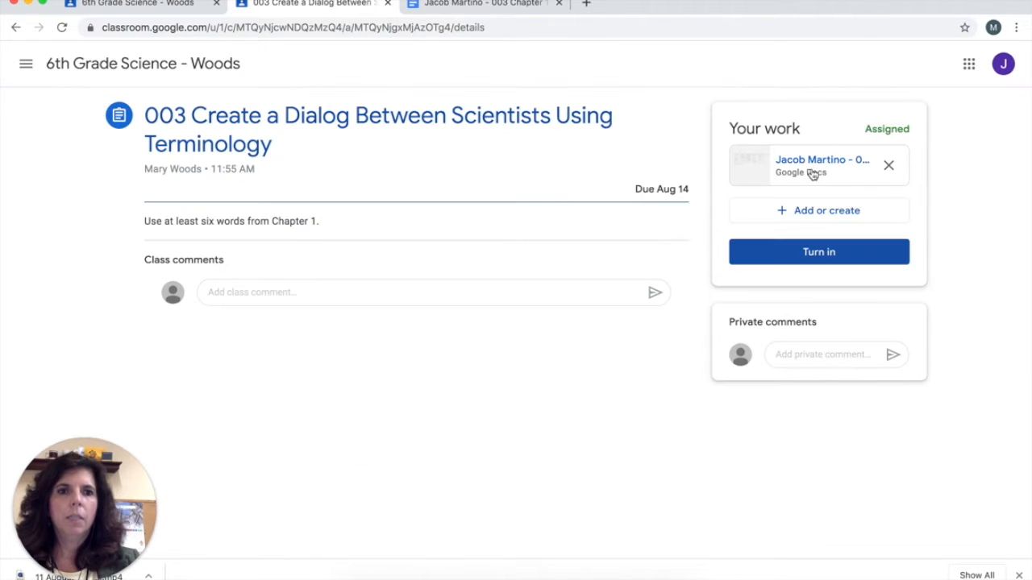
click(810, 254)
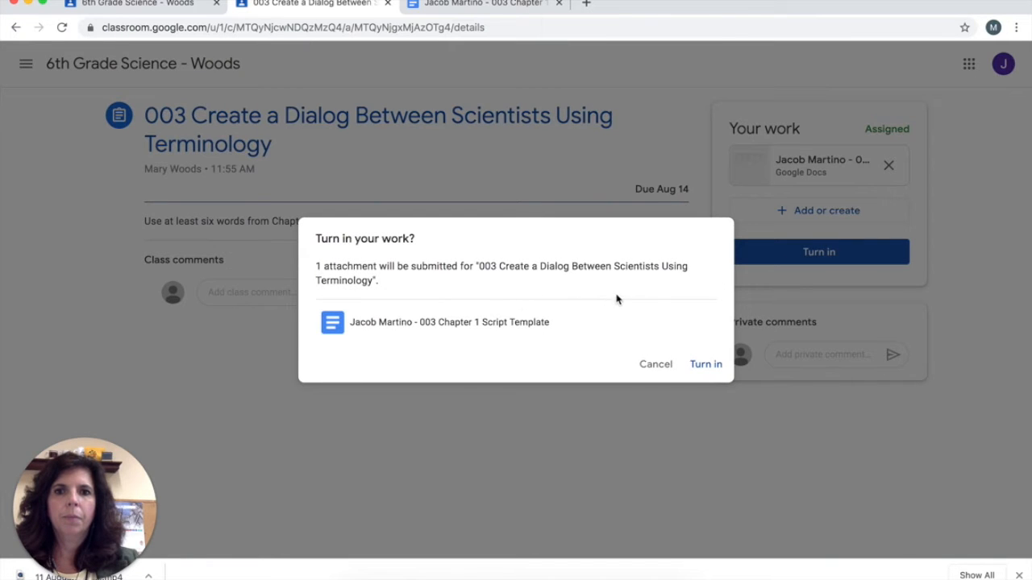
click(695, 371)
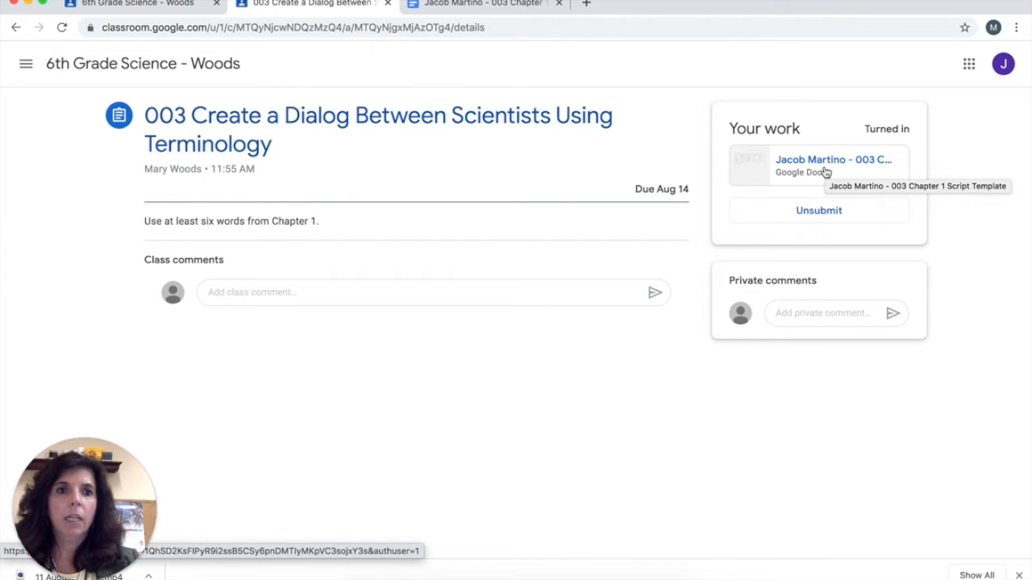
- Unsubmit the assignment, add "The ENd" as the last line of the attached script document, and close it
click(809, 218)
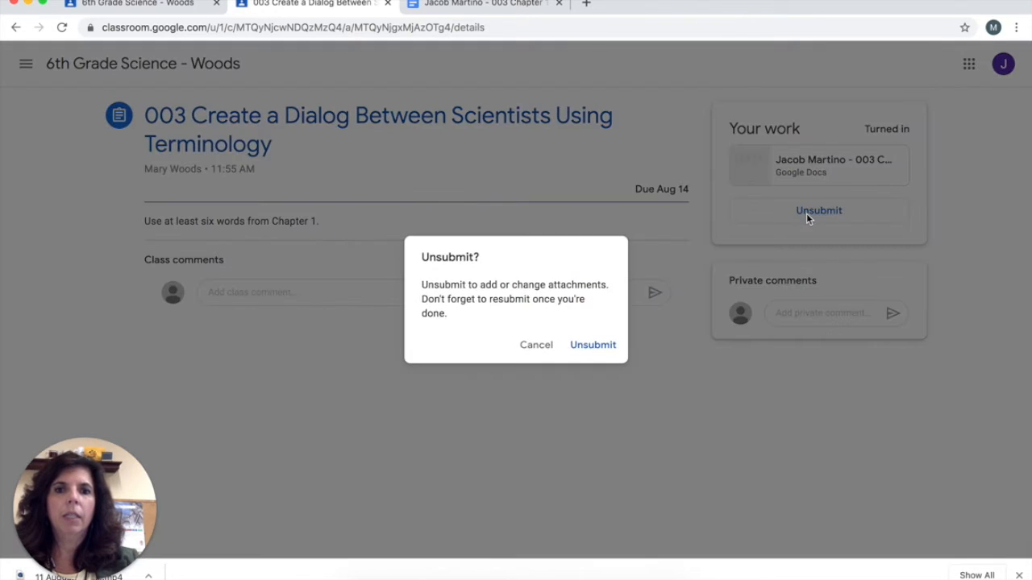
click(595, 343)
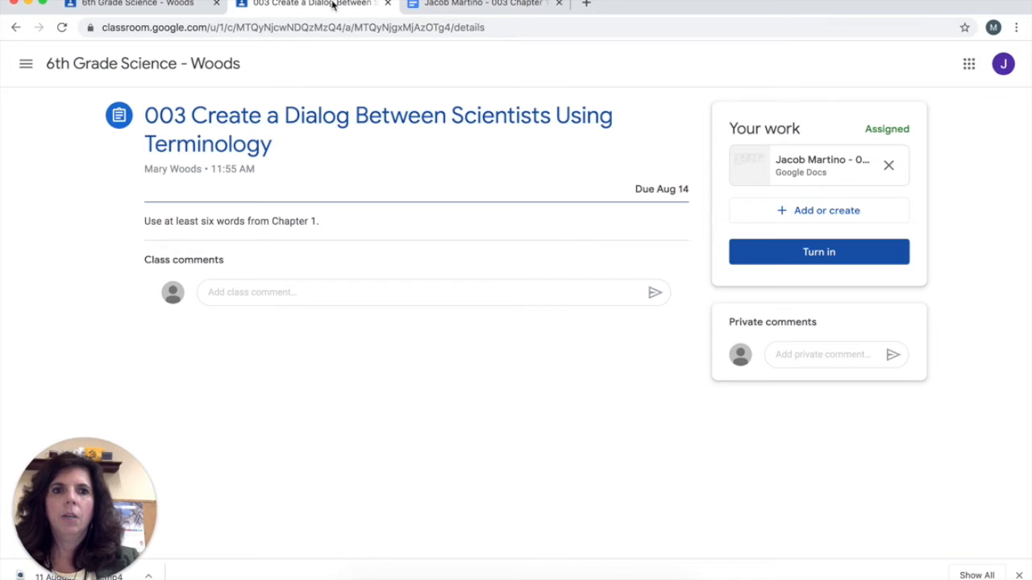
click(819, 162)
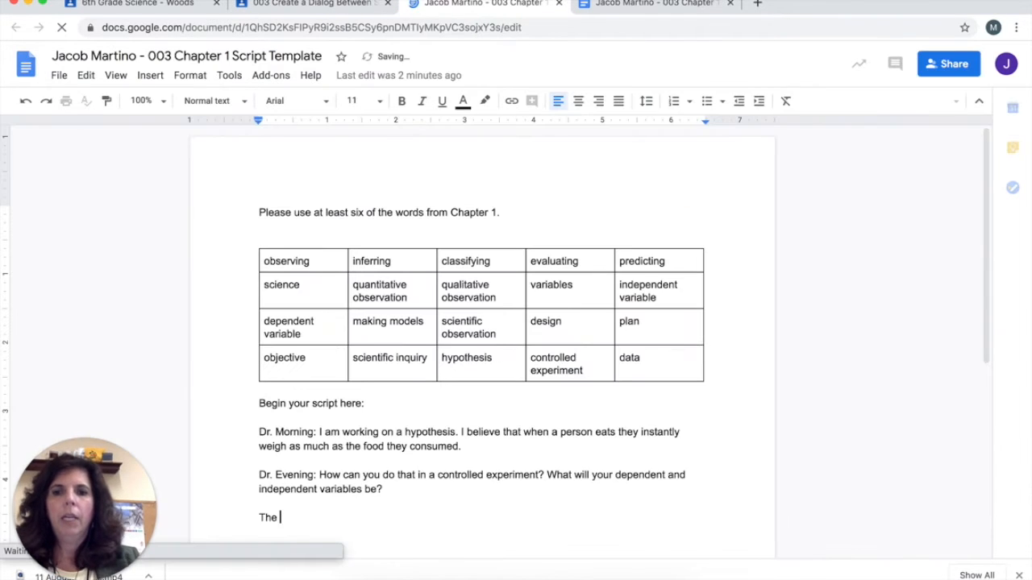
text(ENd)
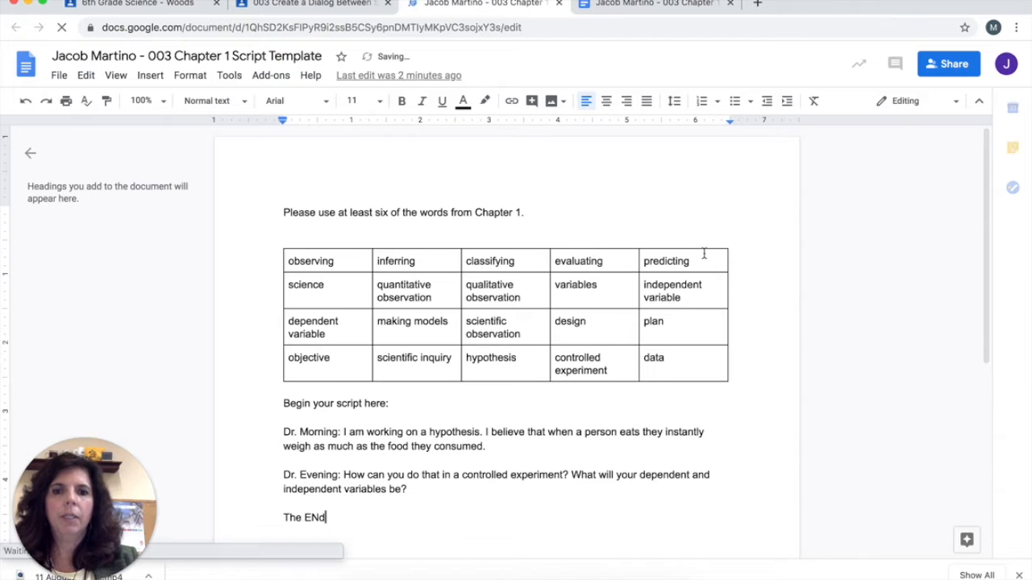
key(super+w)
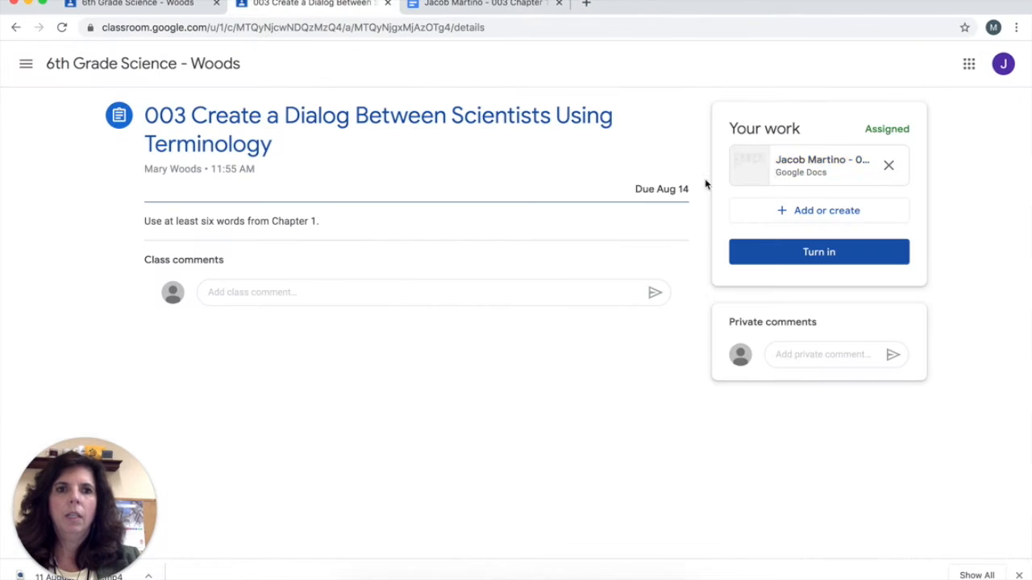
- Resubmit the revised script document for assignment 003
click(780, 262)
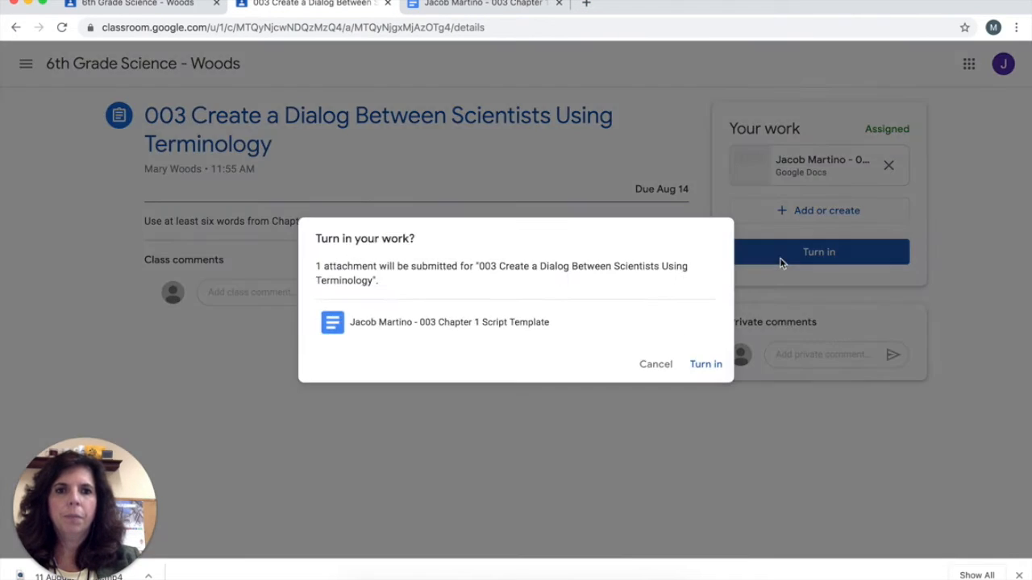
click(720, 364)
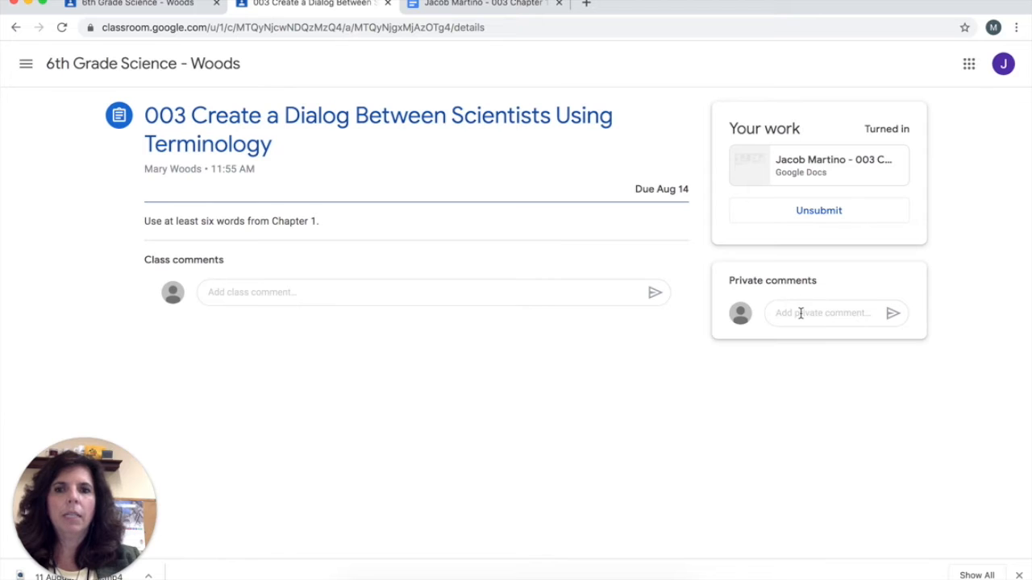
- Post the class comment "Anyone can see." and the private comment "Between the student and teacher." on the assignment
click(249, 303)
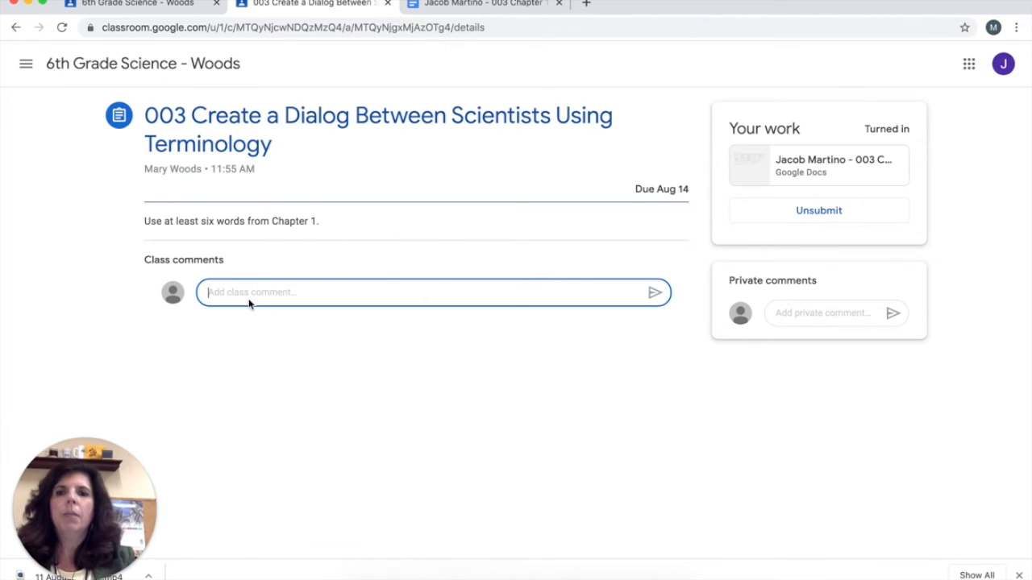
text(Anyone can see.)
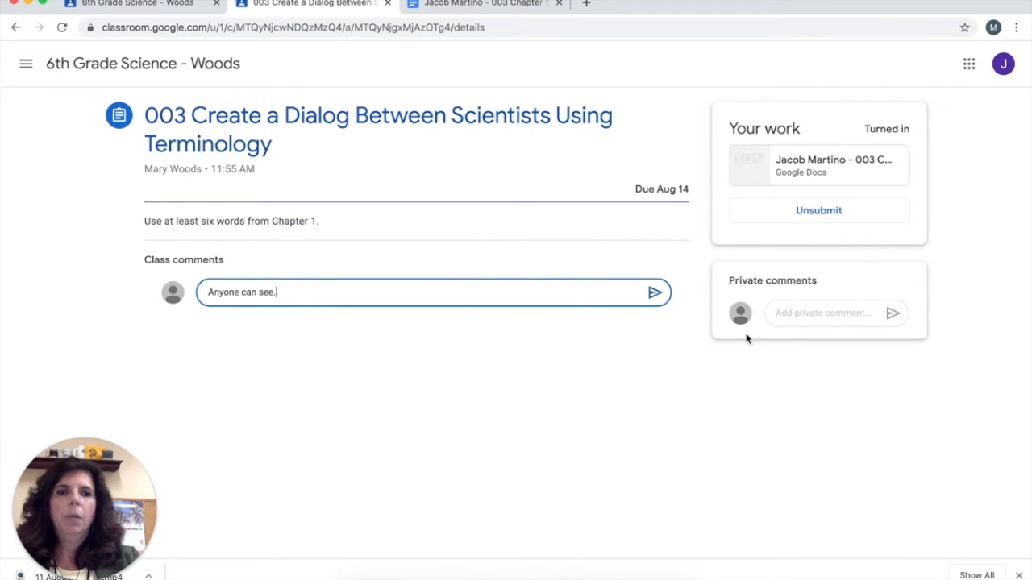
click(804, 307)
text(Between the student)
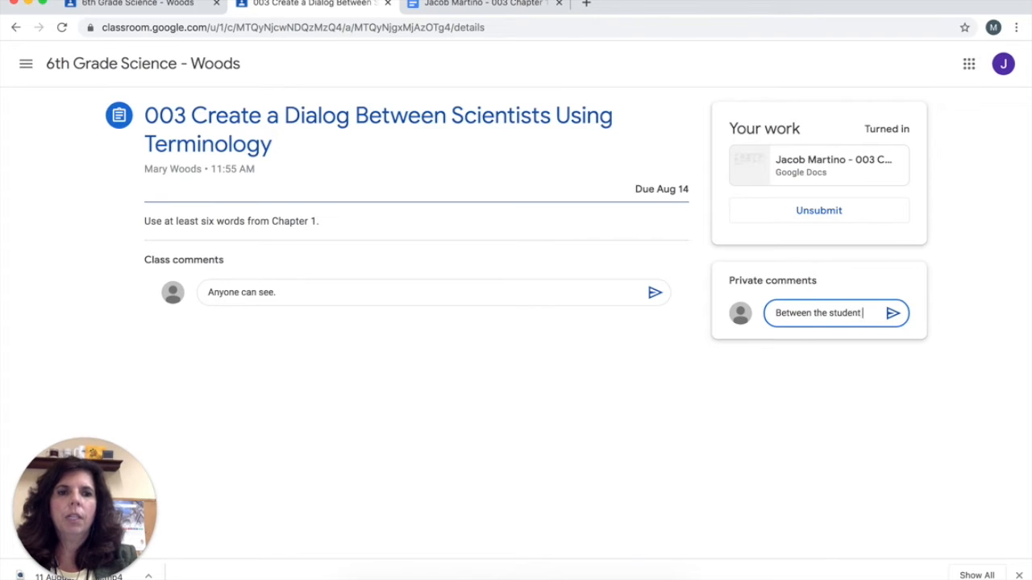
text( and teacher.)
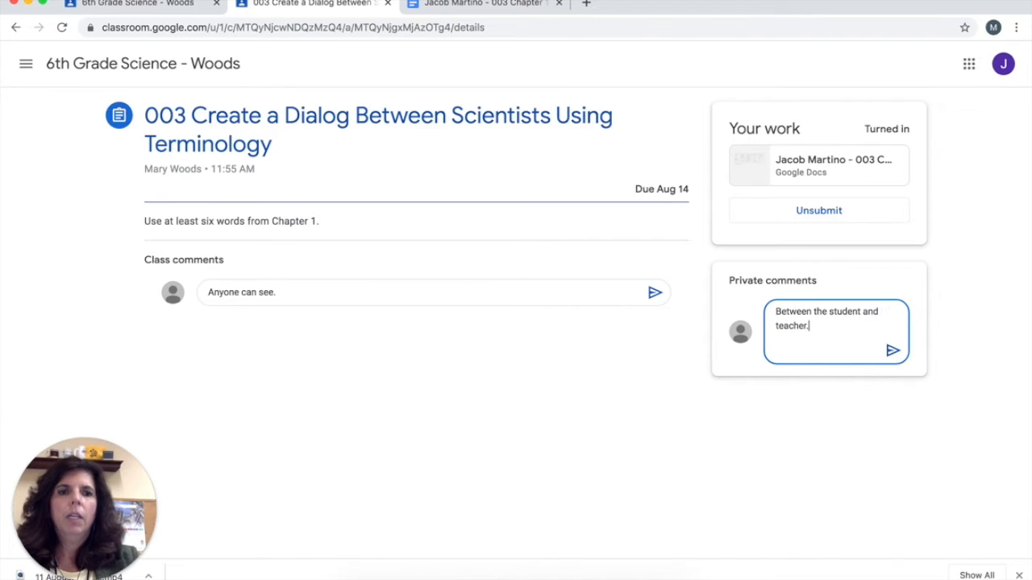
click(890, 346)
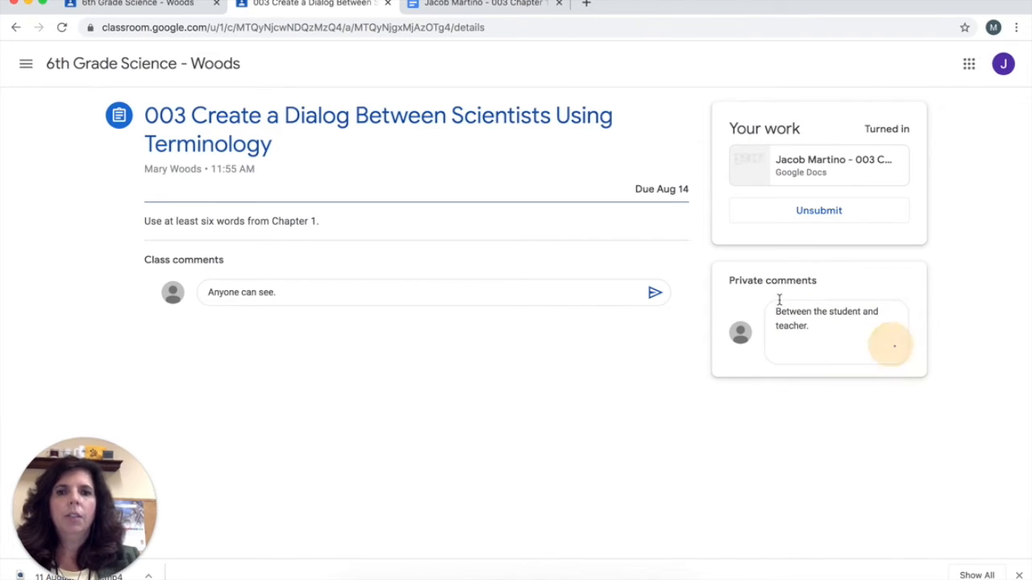
click(651, 294)
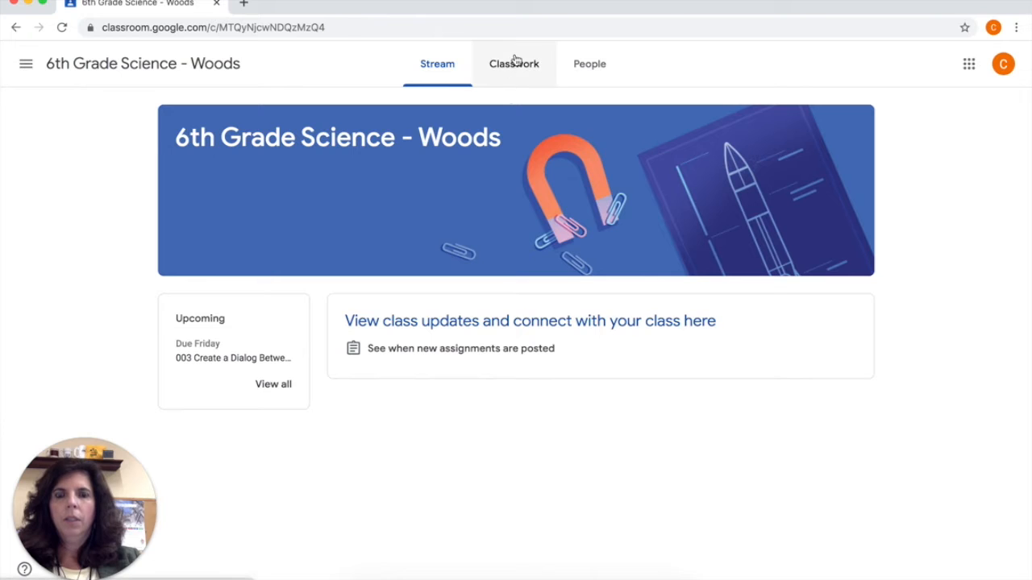
- Open the full details of assignment 003 from the second student's classwork and dismiss the turn-in tip
click(514, 63)
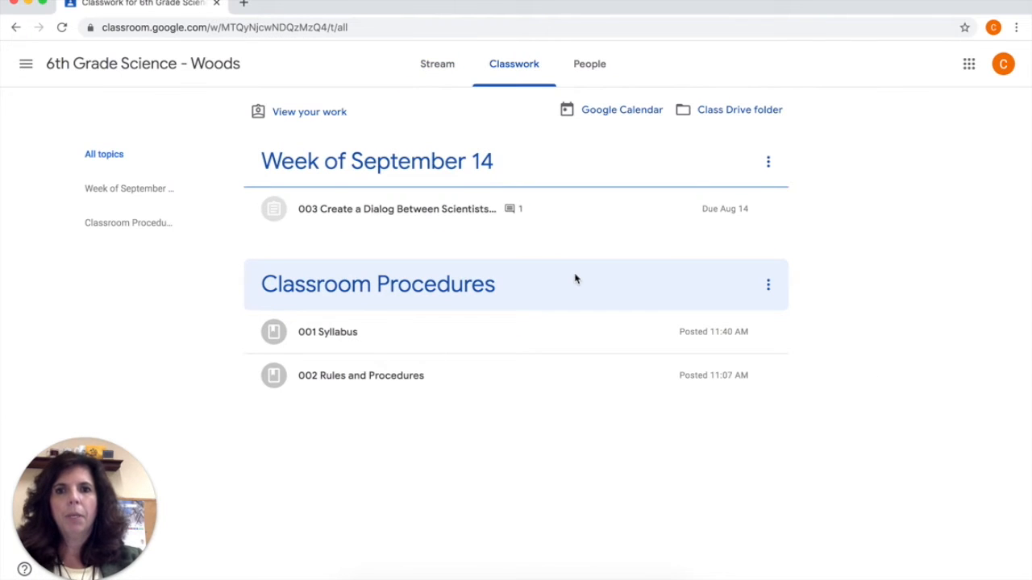
click(435, 214)
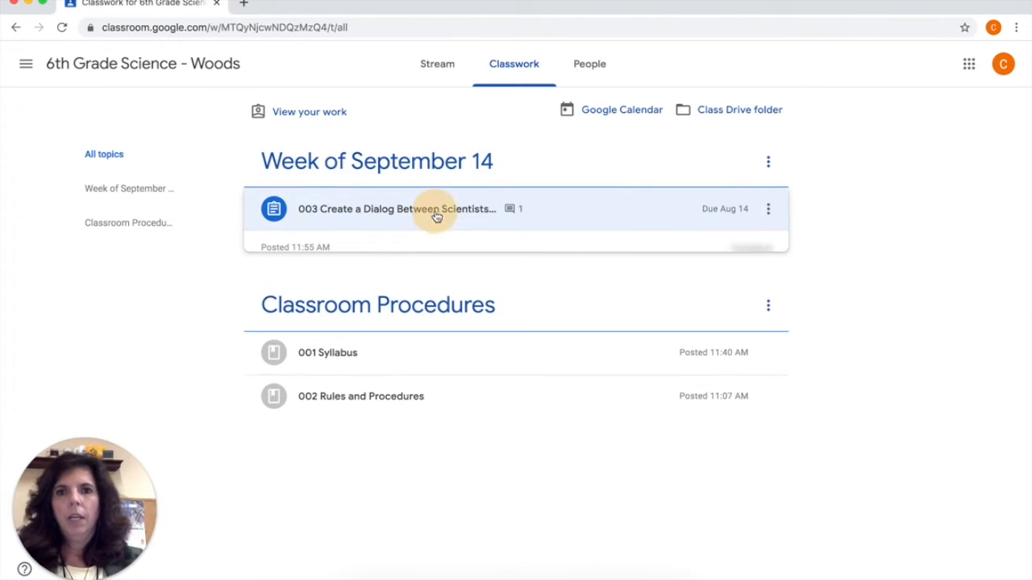
click(310, 406)
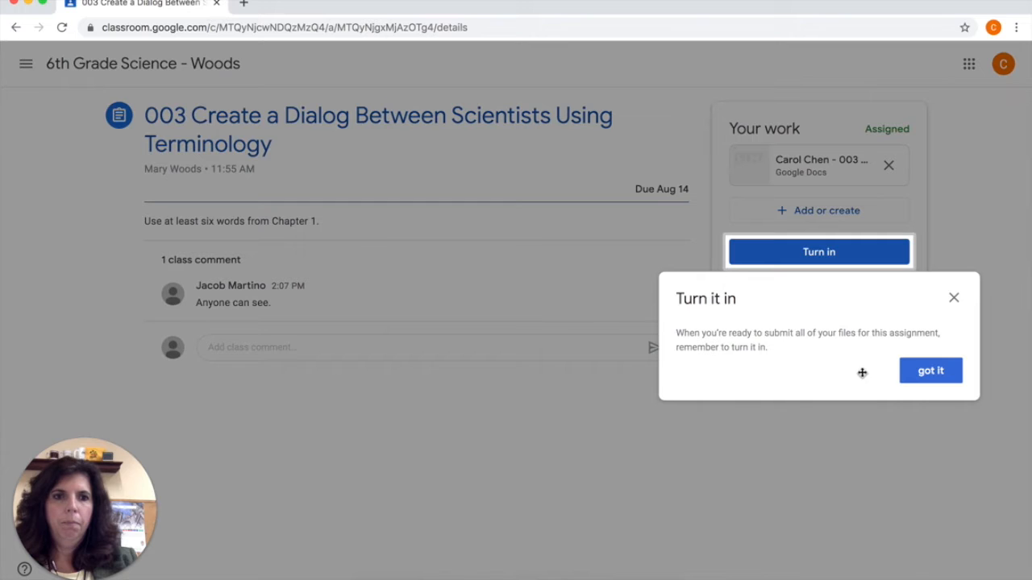
click(904, 378)
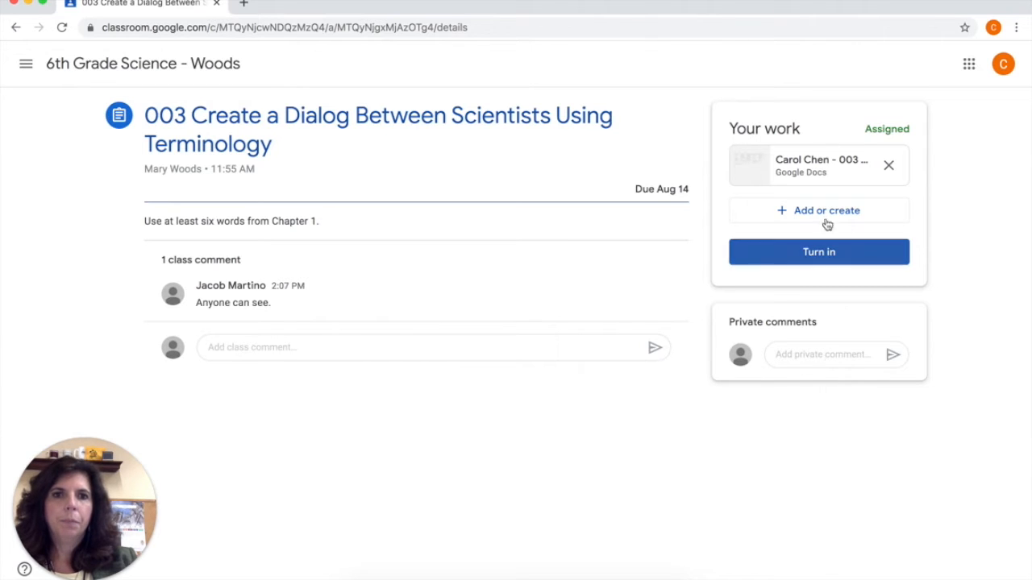
- Open the second student's script template and write "Doctor Wall:" and the closing line "The End" below the script prompt
click(813, 170)
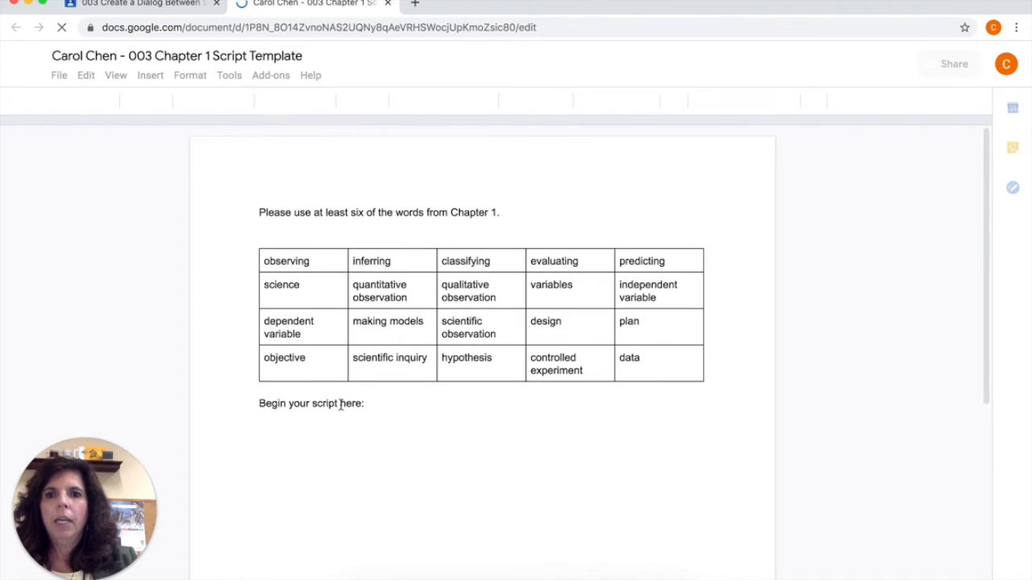
click(317, 439)
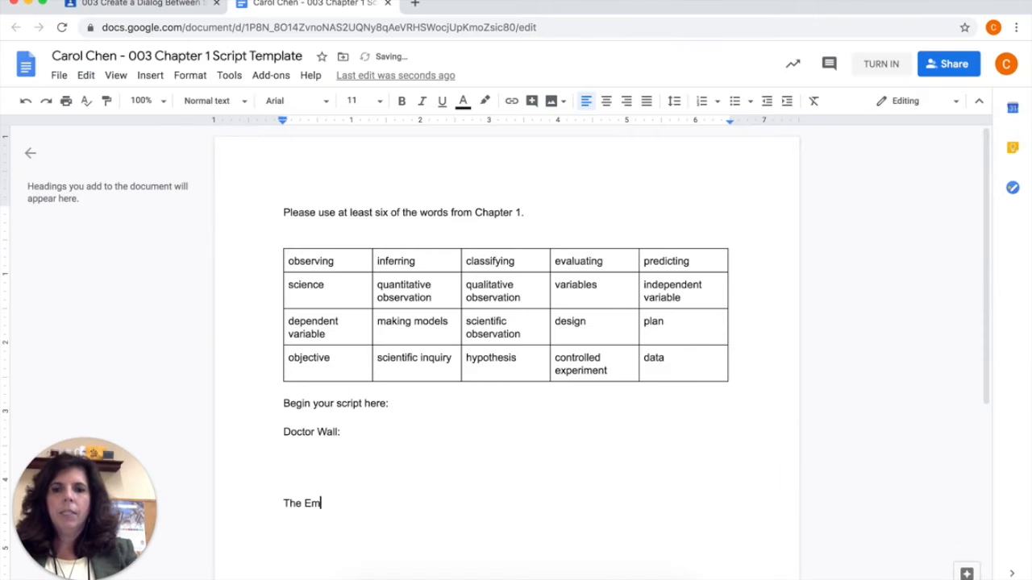
key(BackSpace)
text(nd)
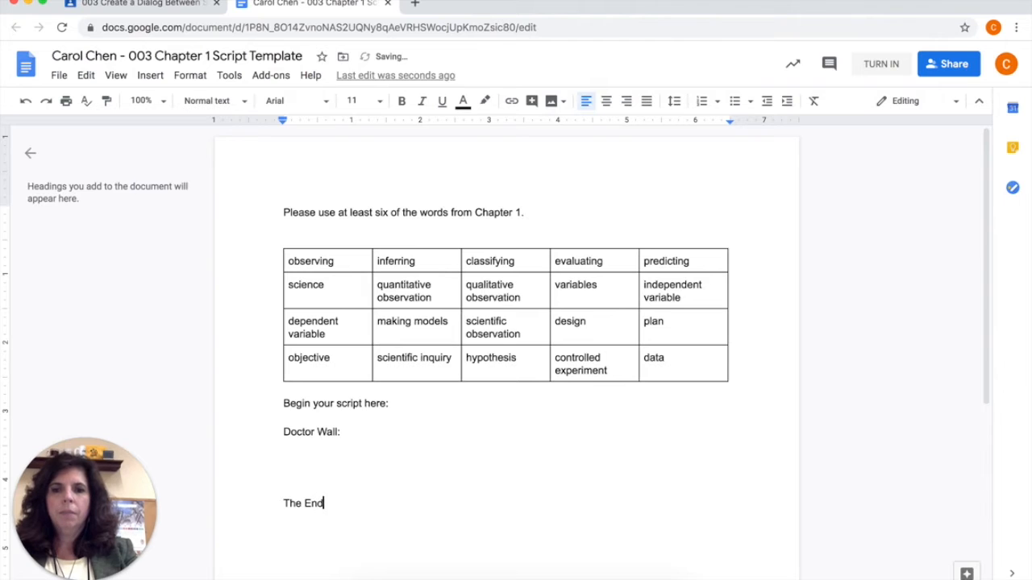
- Turn in the second student's script directly from the open document and confirm the submission
click(883, 64)
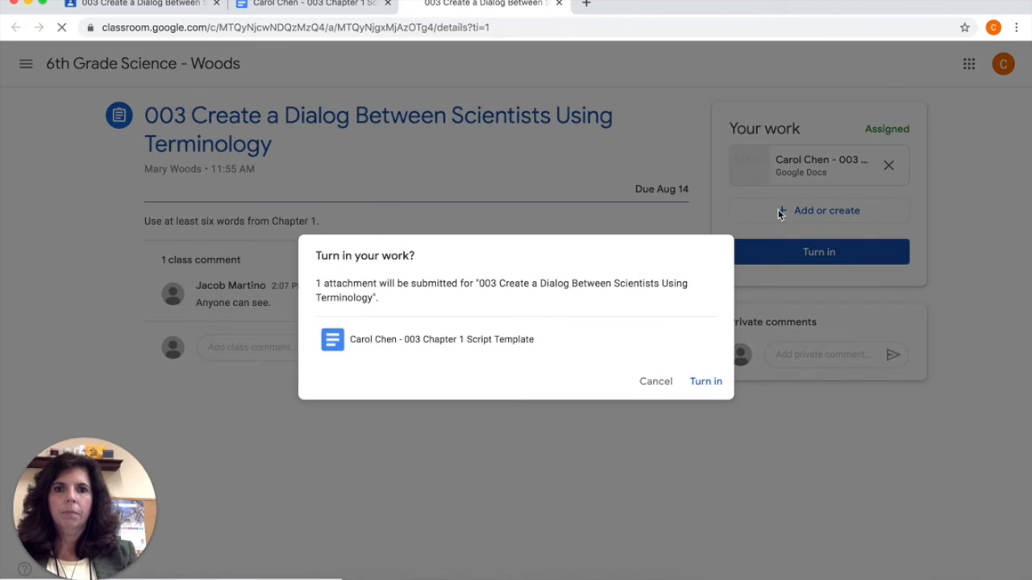
click(703, 384)
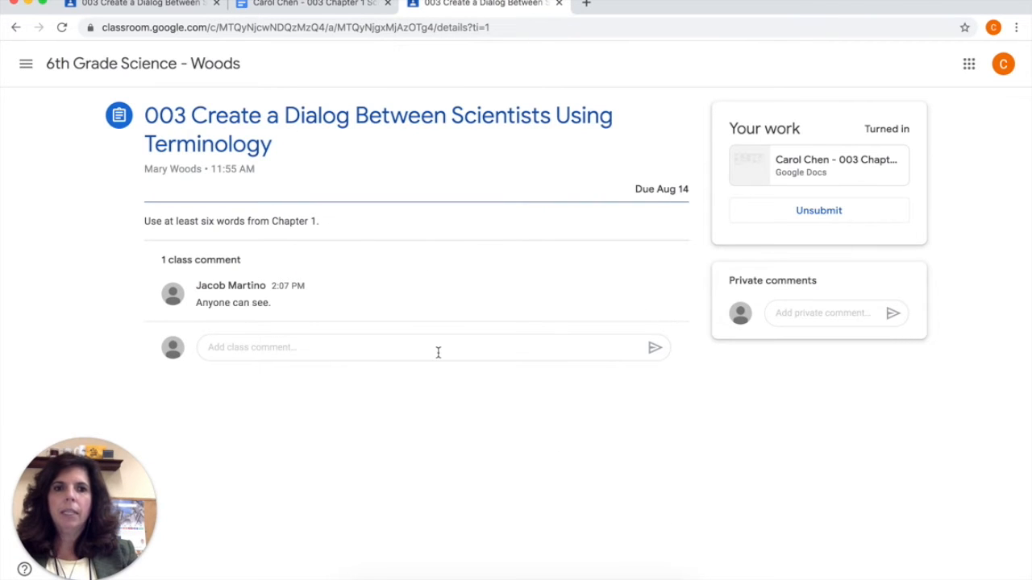
- Post the private comment "Private comment to teacher." on assignment 003 as the second student
click(812, 314)
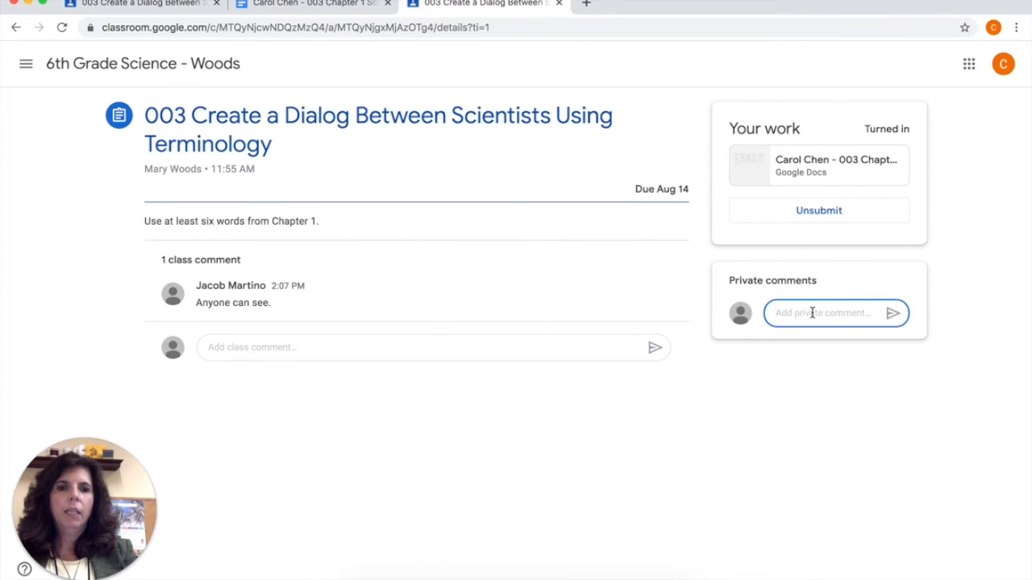
text(Private comment to teacher.)
click(891, 337)
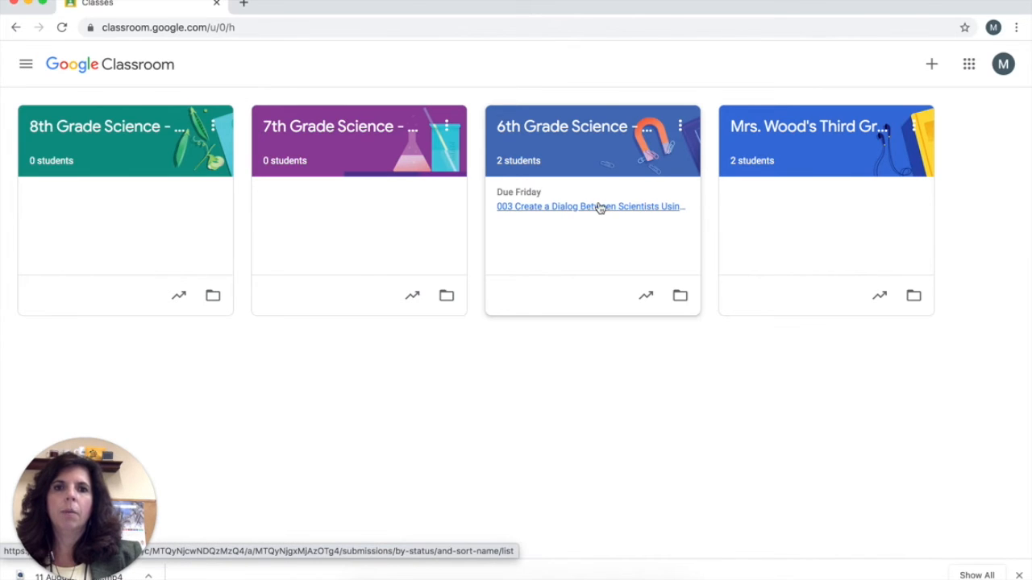
- From the teacher's account, open the 6th Grade Science class and view the student work for assignment 003
click(593, 132)
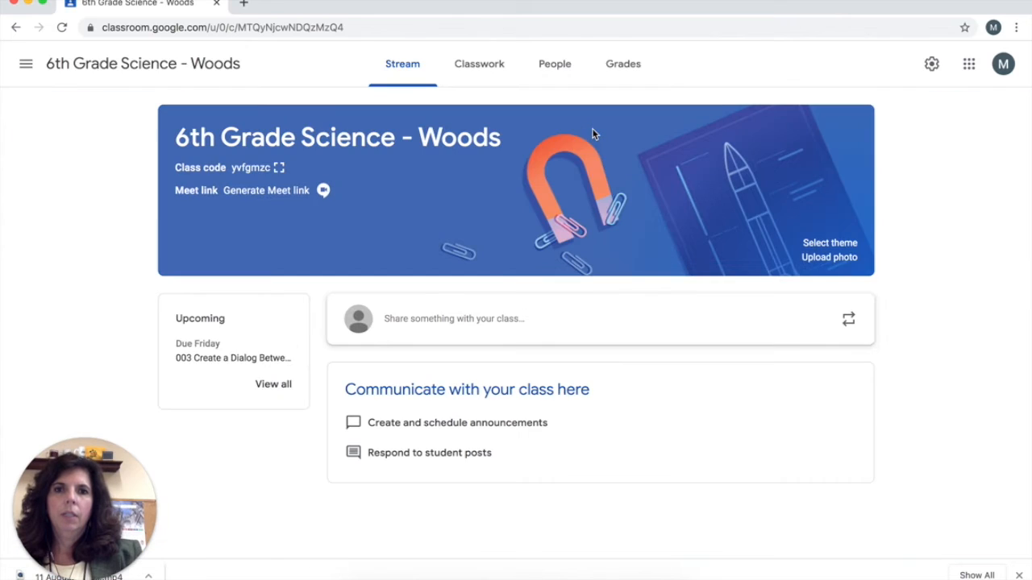
click(497, 58)
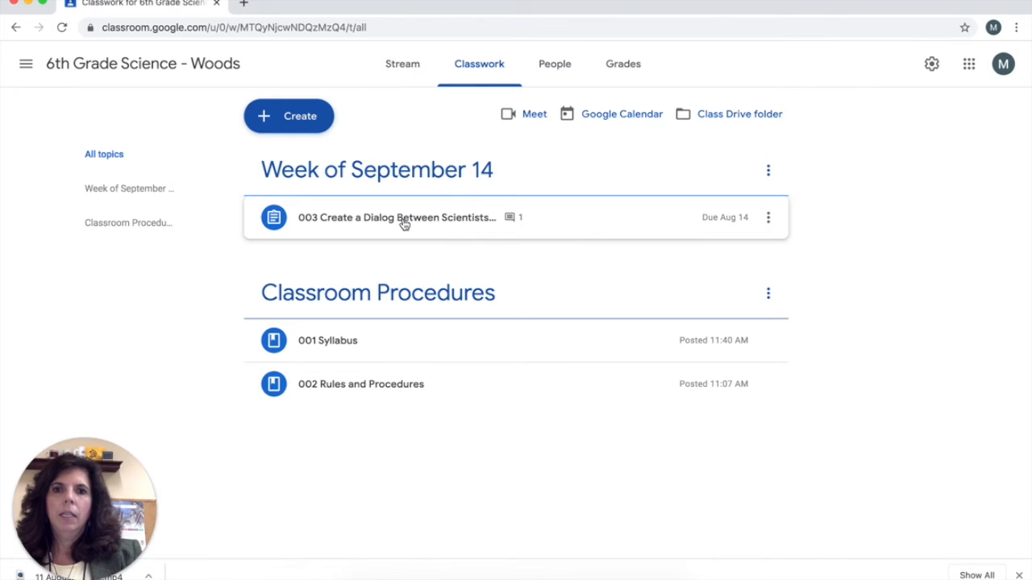
click(404, 219)
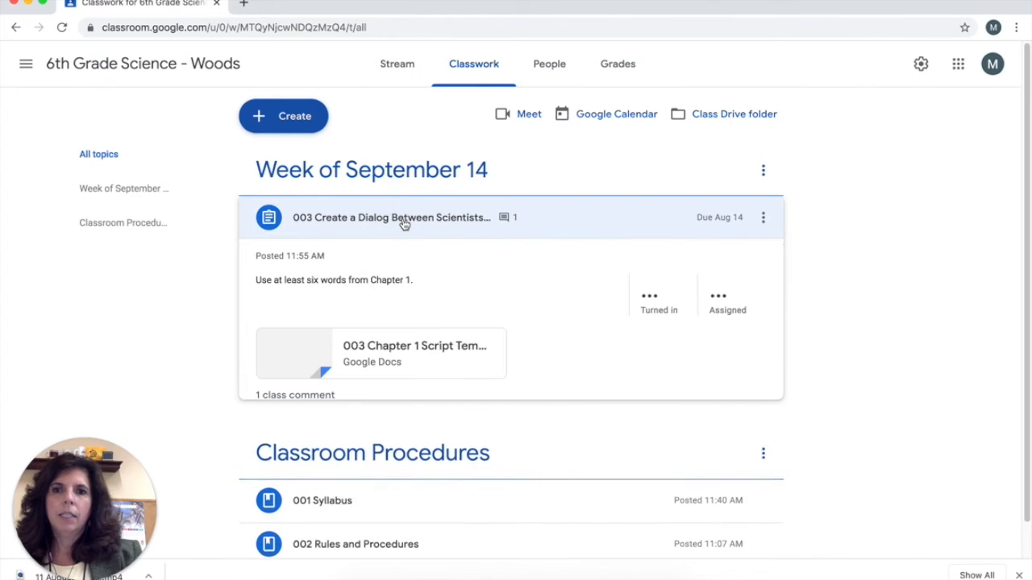
click(322, 438)
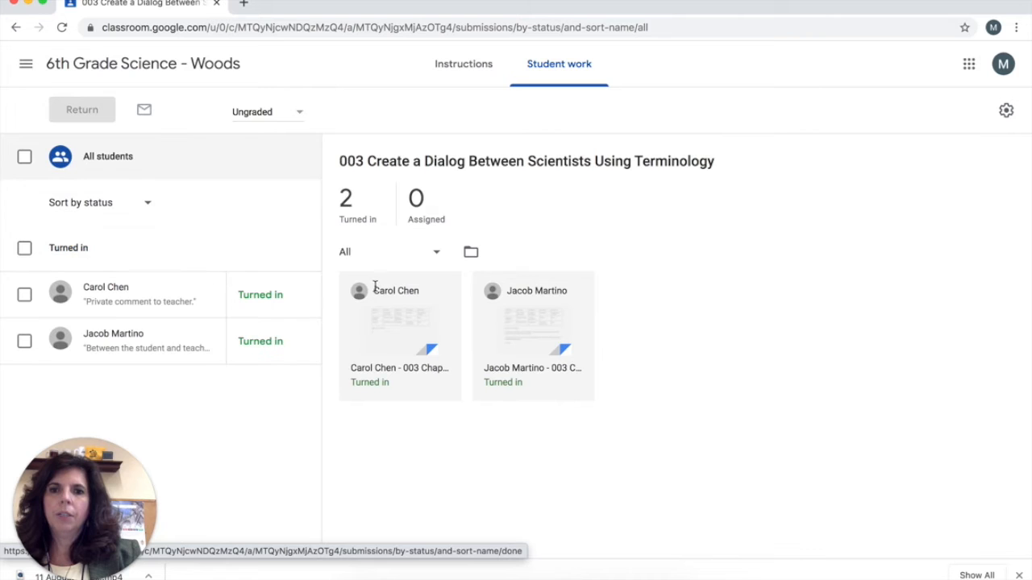
- Open the second student's turned-in script for grading and dismiss the introductory tips
click(396, 313)
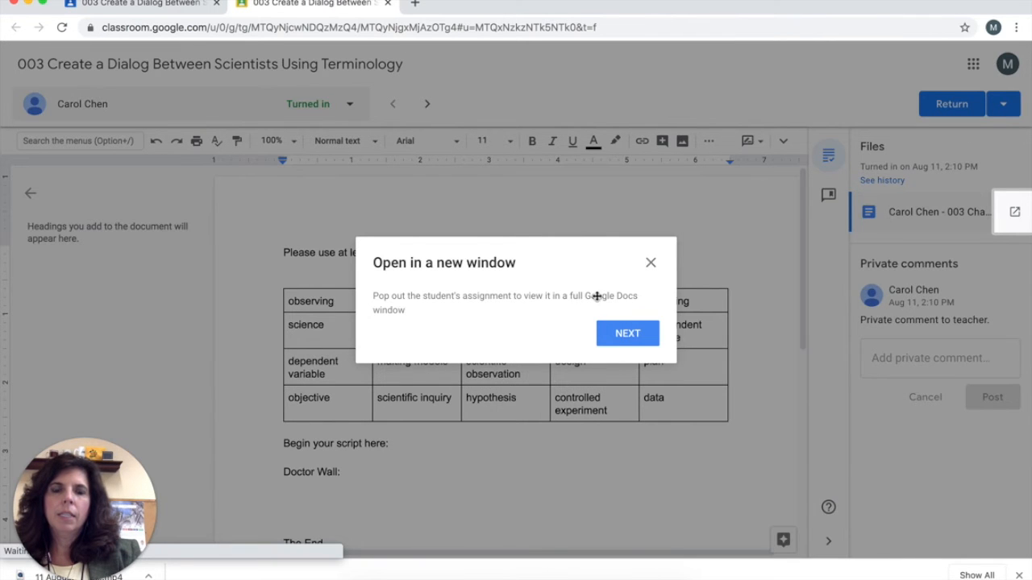
click(617, 333)
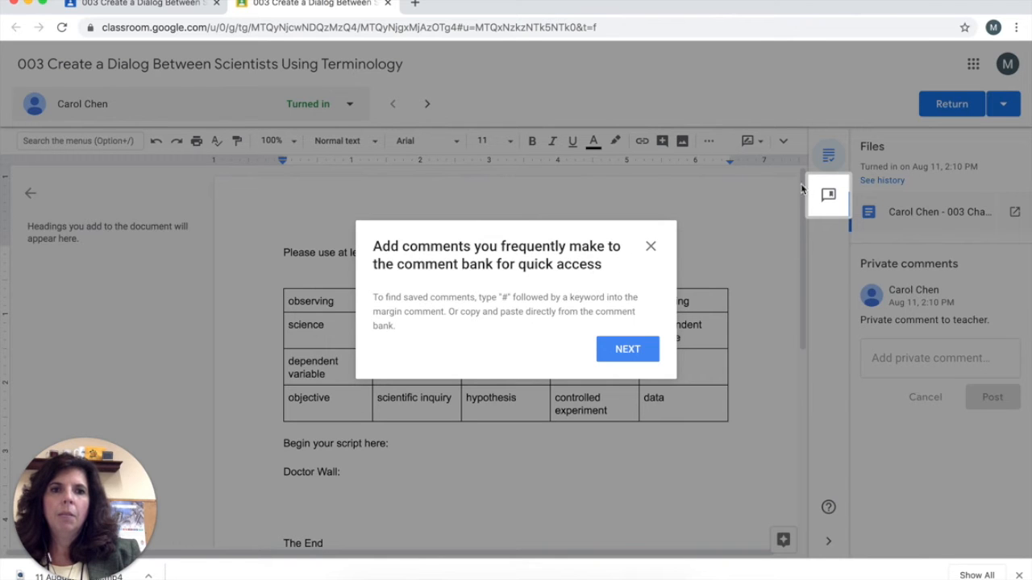
click(628, 351)
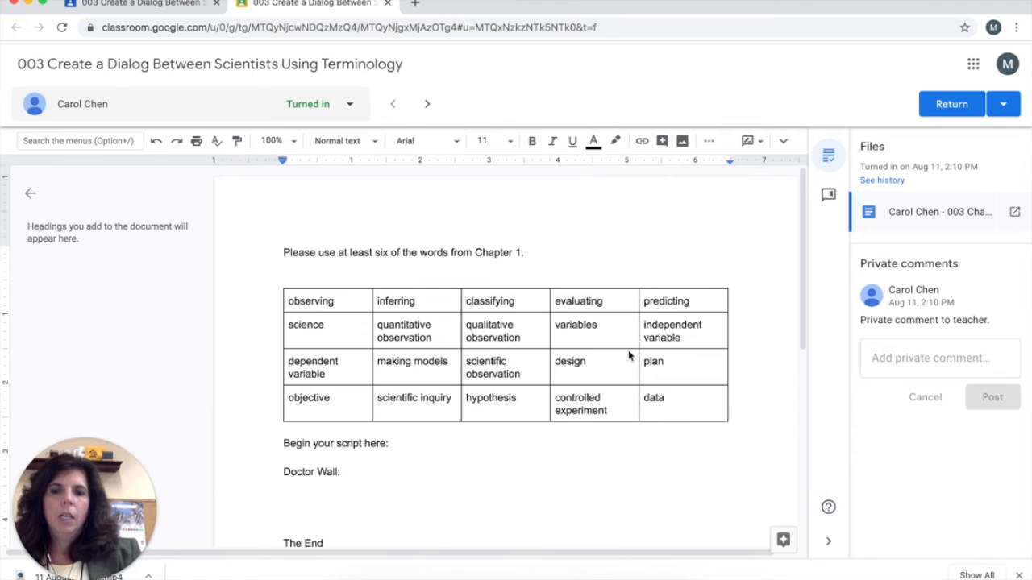
- Post the private comment "Please let me know if you need to speak about the assignment. You will need to add more." and return the submission
scroll(628, 350, down, 2)
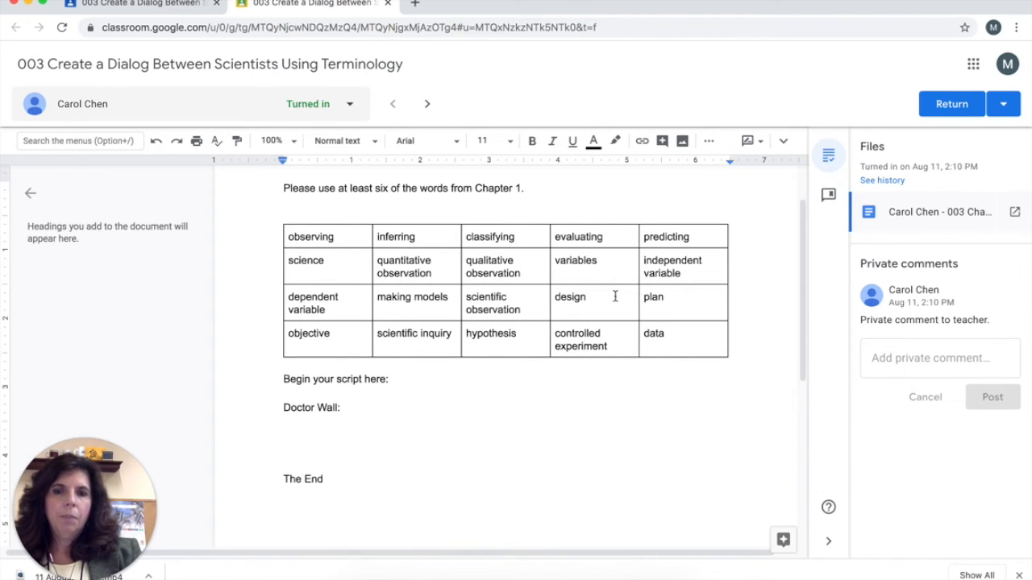
click(913, 369)
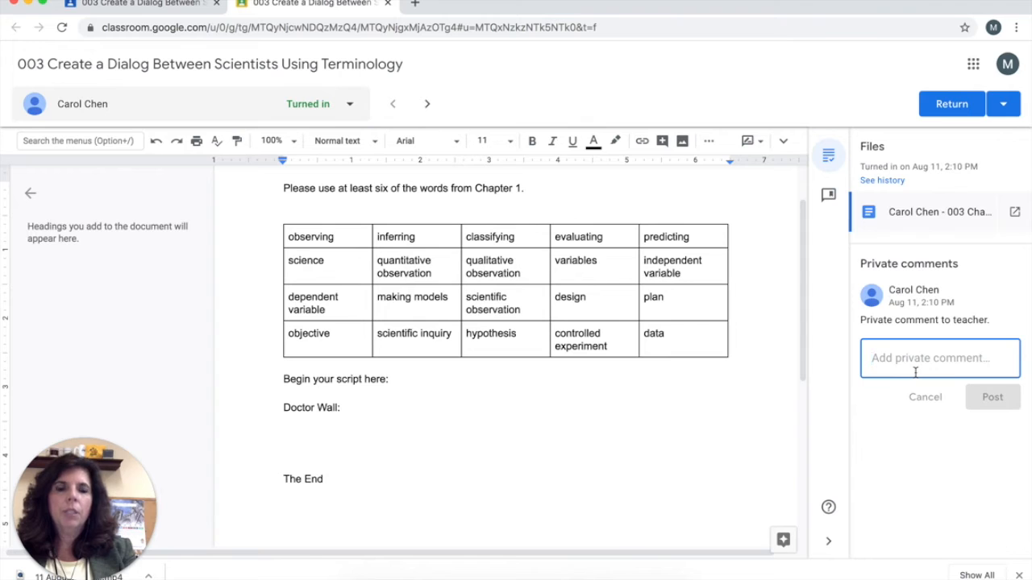
text(Pl)
click(986, 445)
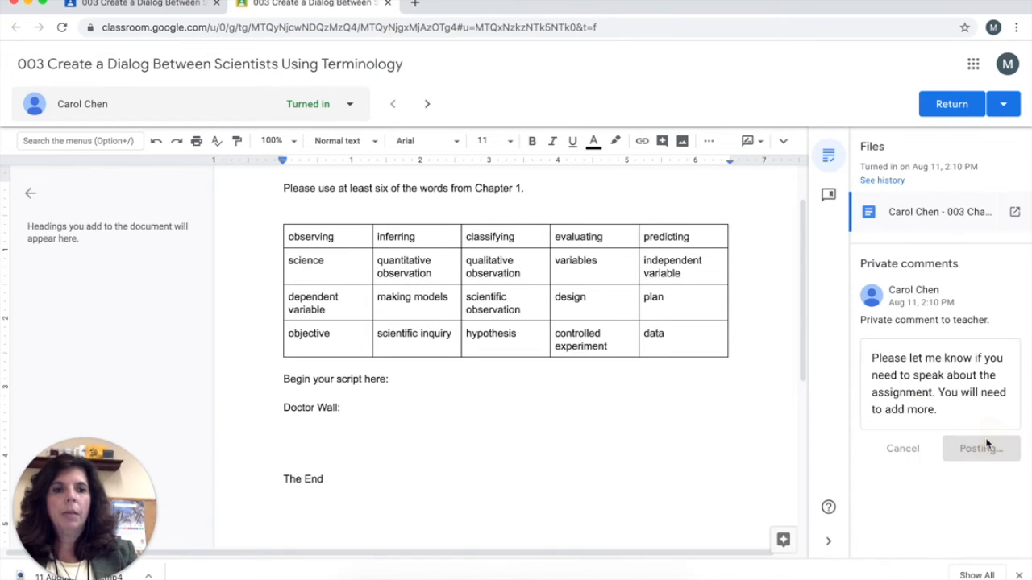
click(1007, 103)
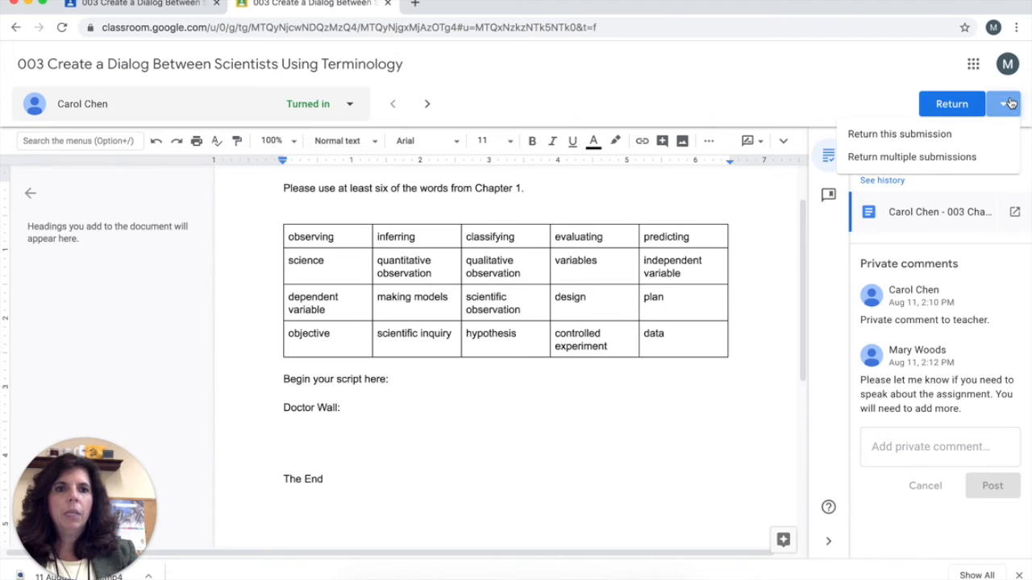
click(952, 107)
- Post the private comment "Nice work on the use of the words. You showed through the dialog that you understand the definitions." on the first student's submission
click(354, 108)
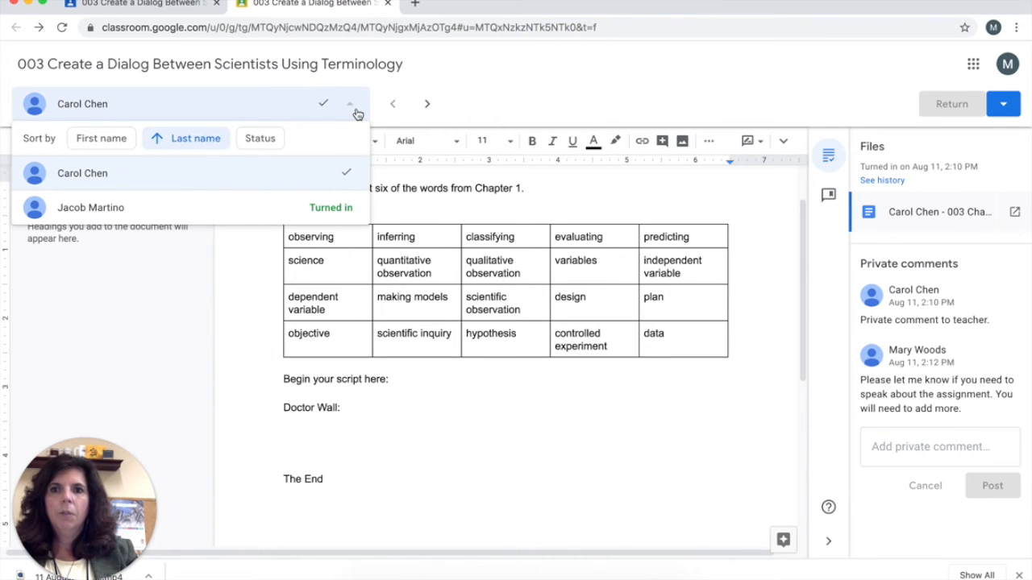
click(313, 216)
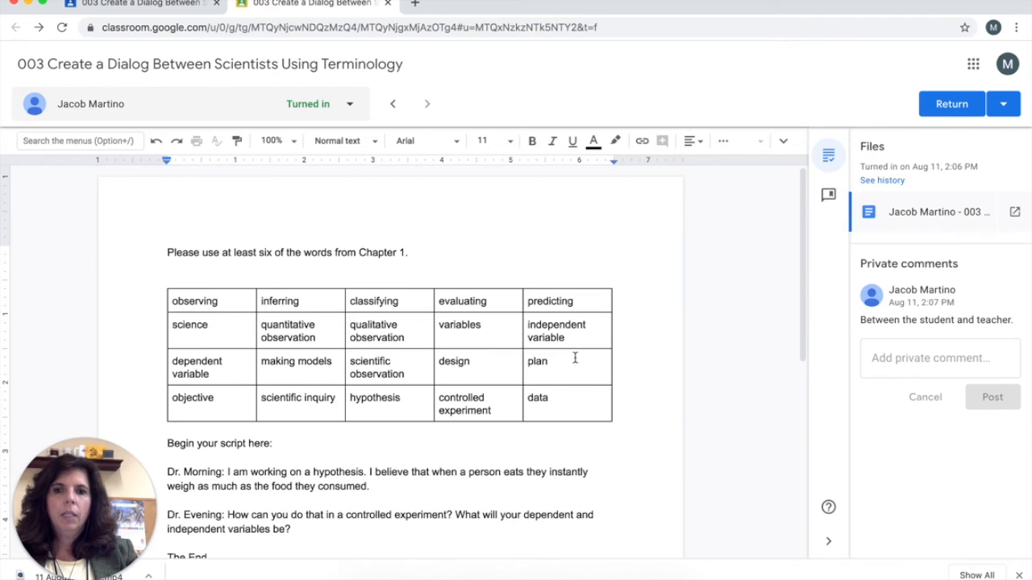
click(894, 356)
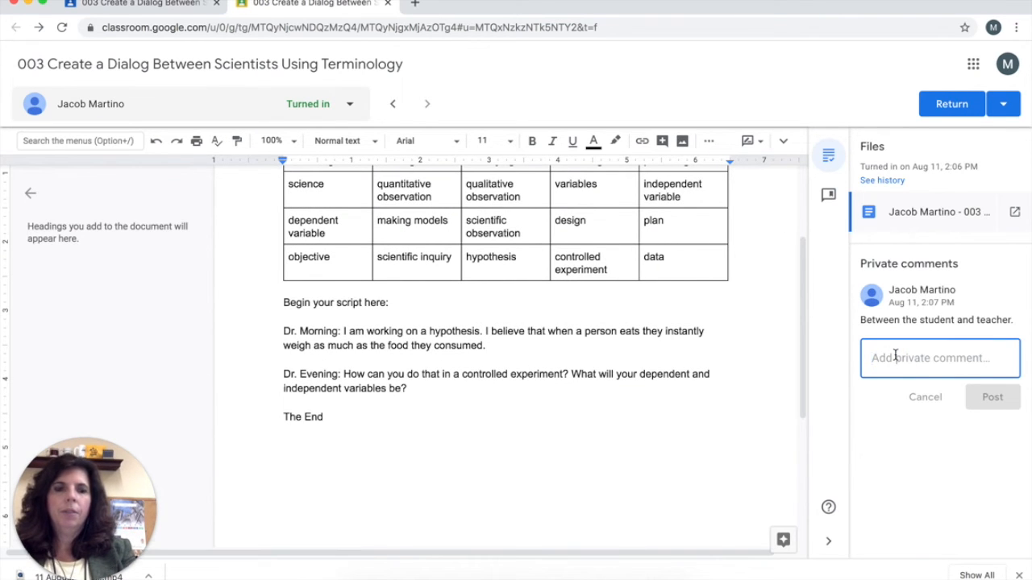
text(Nice work on the use of the words. You showed through the dialog that you understand the definitions.)
click(977, 464)
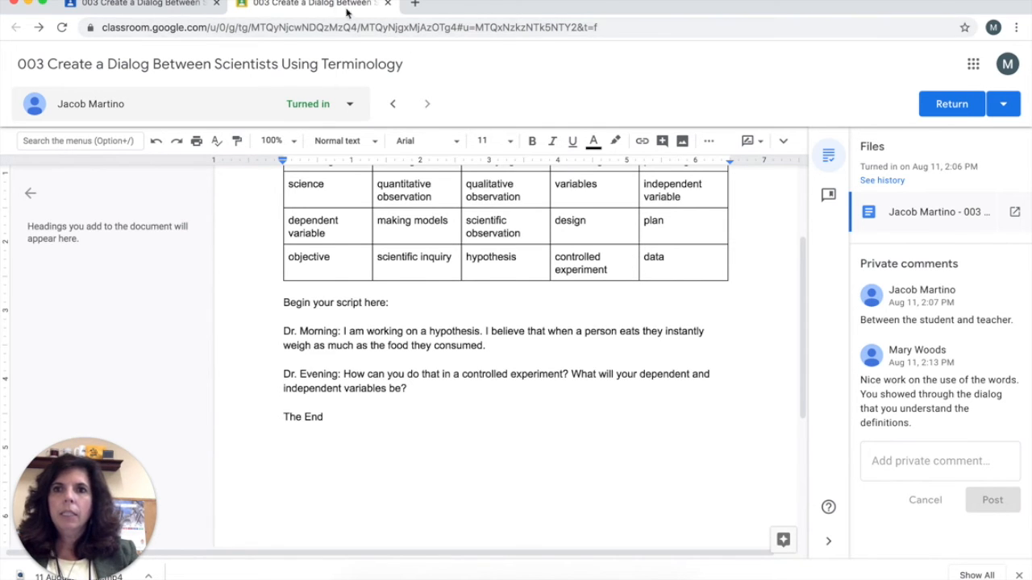
- Close the grading view, open the gradebook of the 6th Grade Science class, and dismiss its tips
click(387, 5)
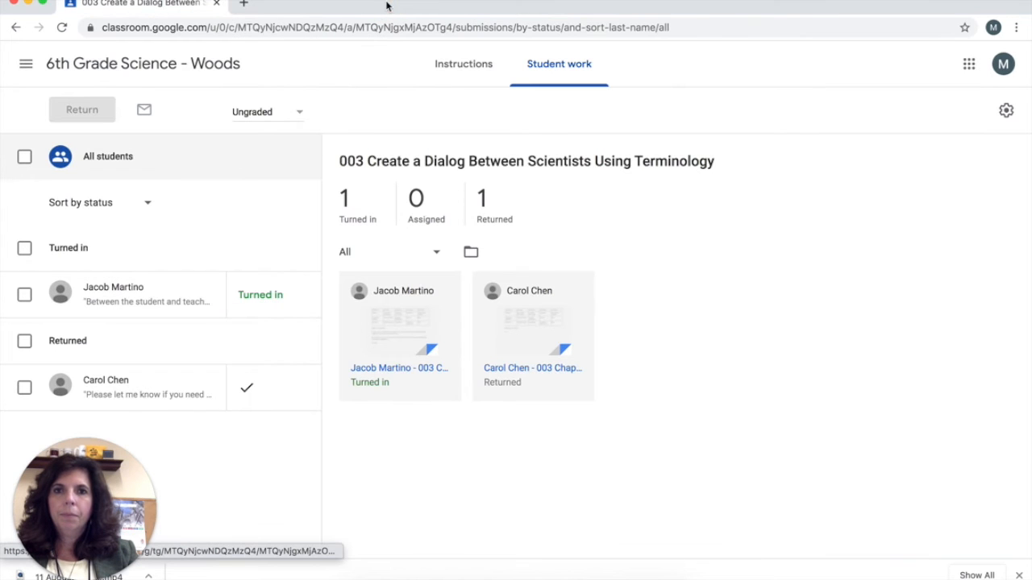
click(95, 64)
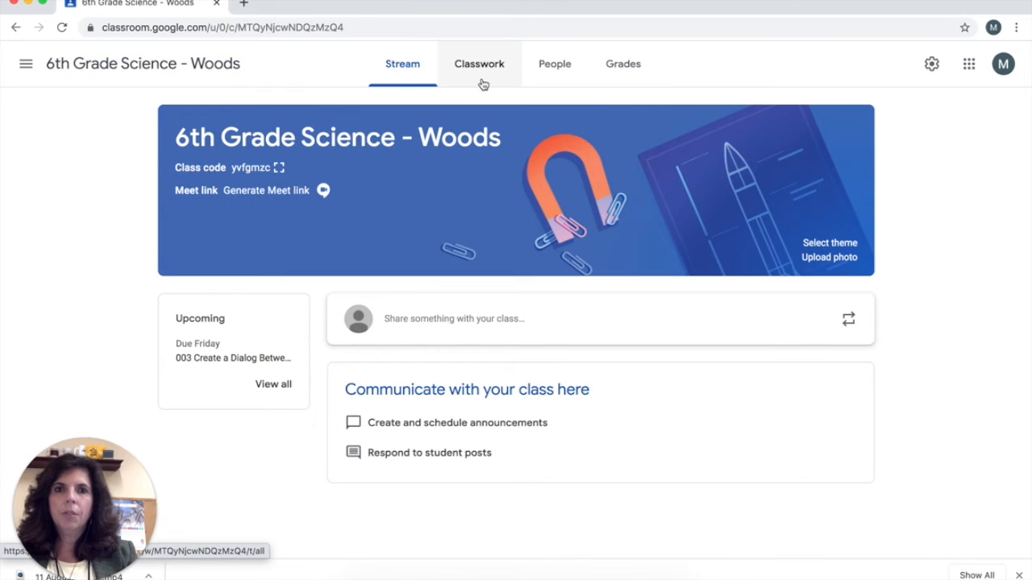
click(626, 73)
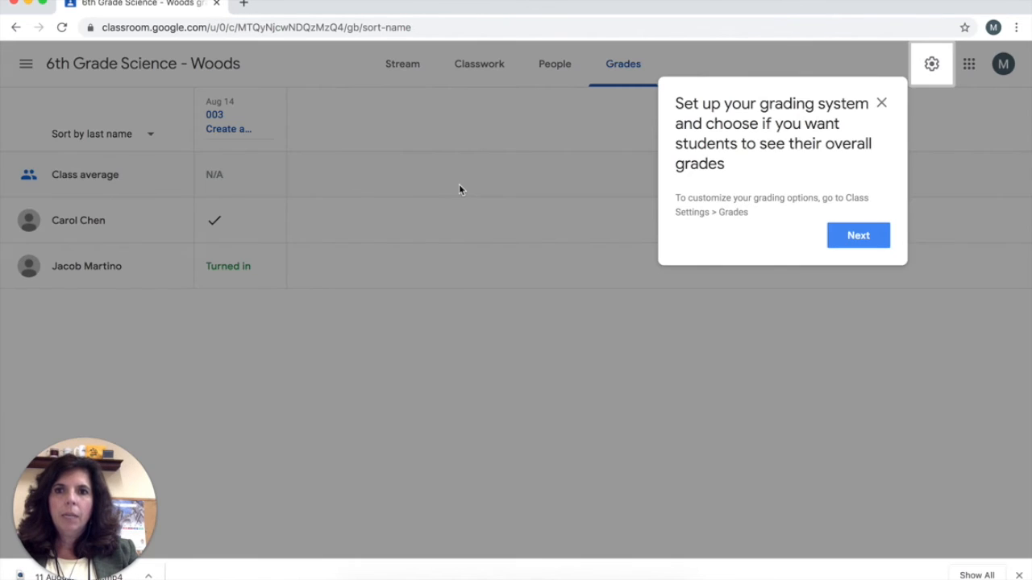
click(859, 234)
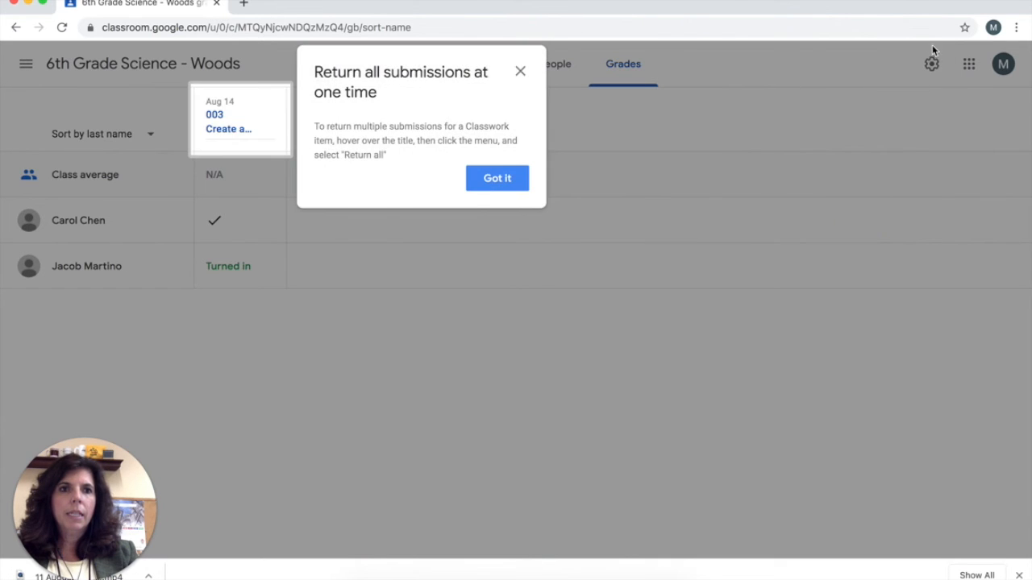
mouse_move(216, 122)
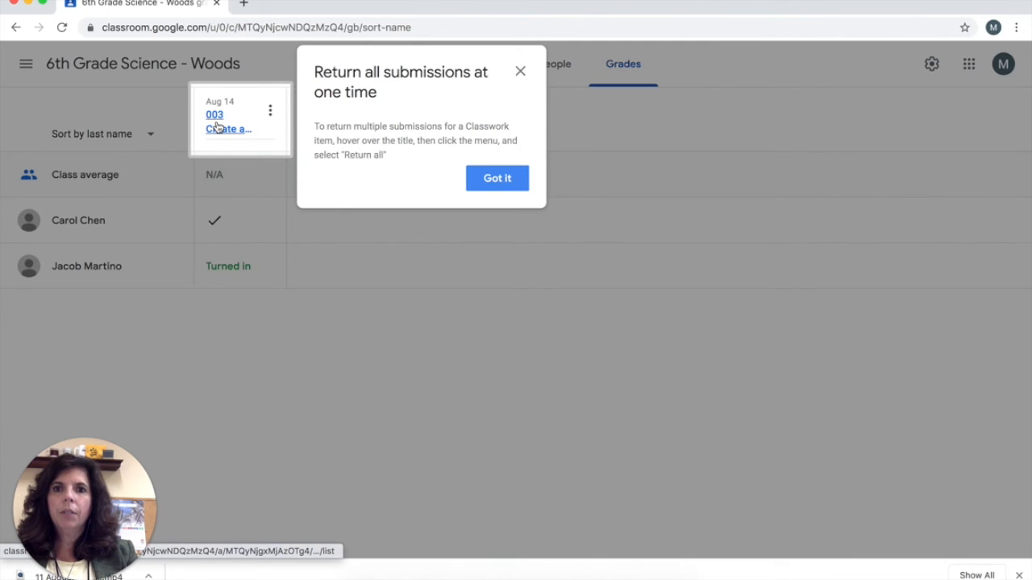
click(491, 184)
- Review the overall grade calculation options in the class settings and close the settings without changes
click(931, 64)
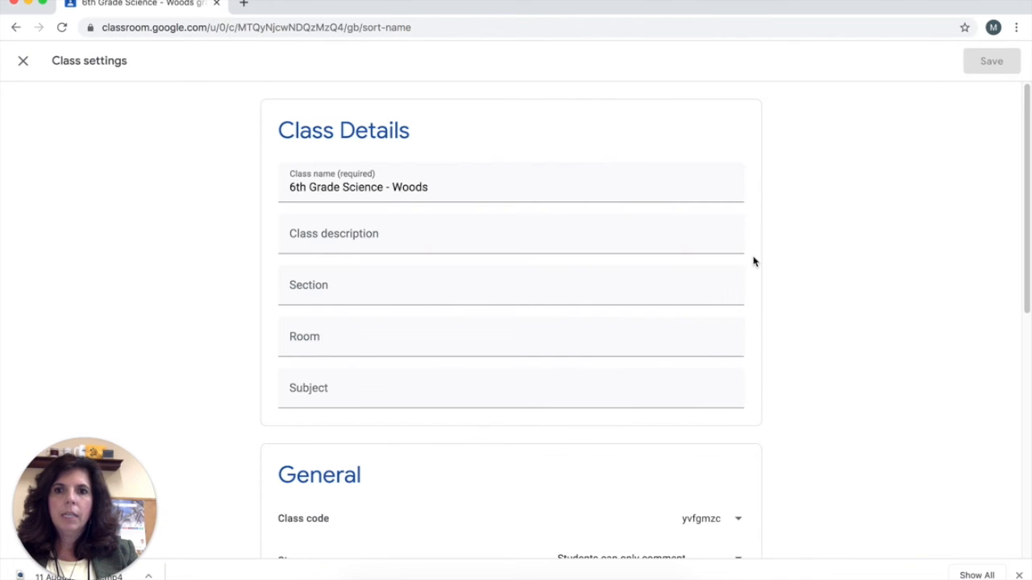
scroll(786, 217, down, 6)
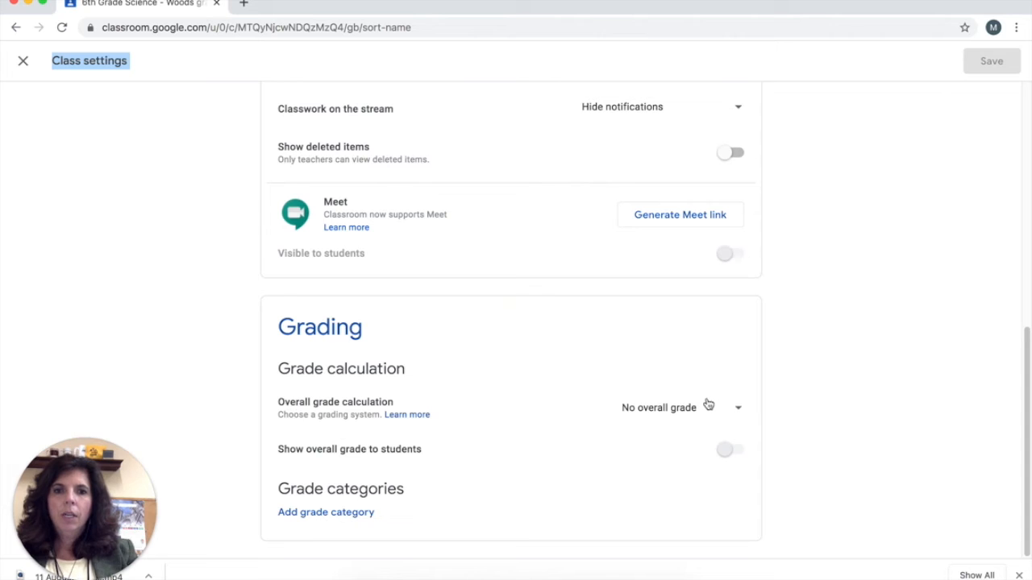
click(737, 411)
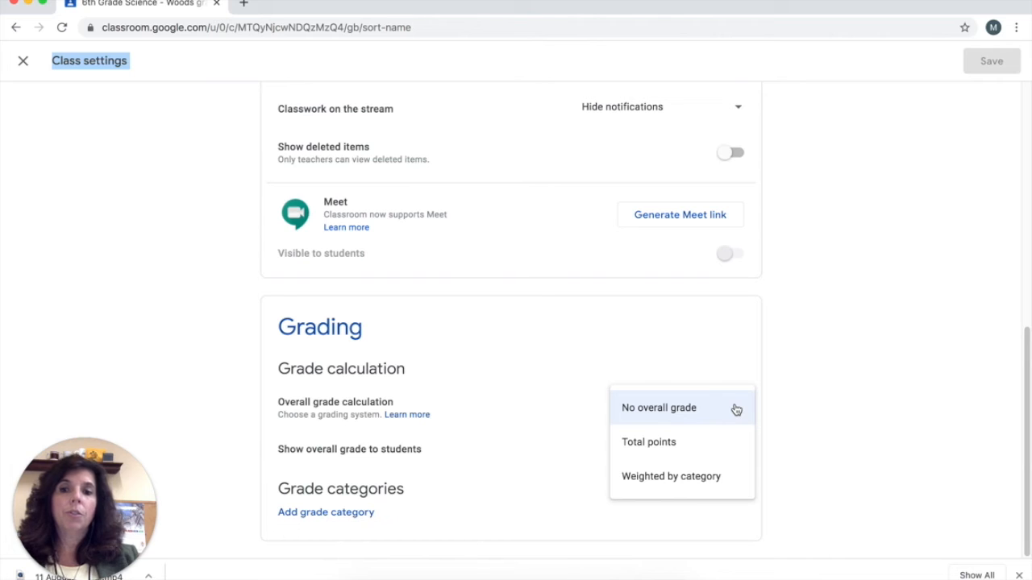
click(838, 362)
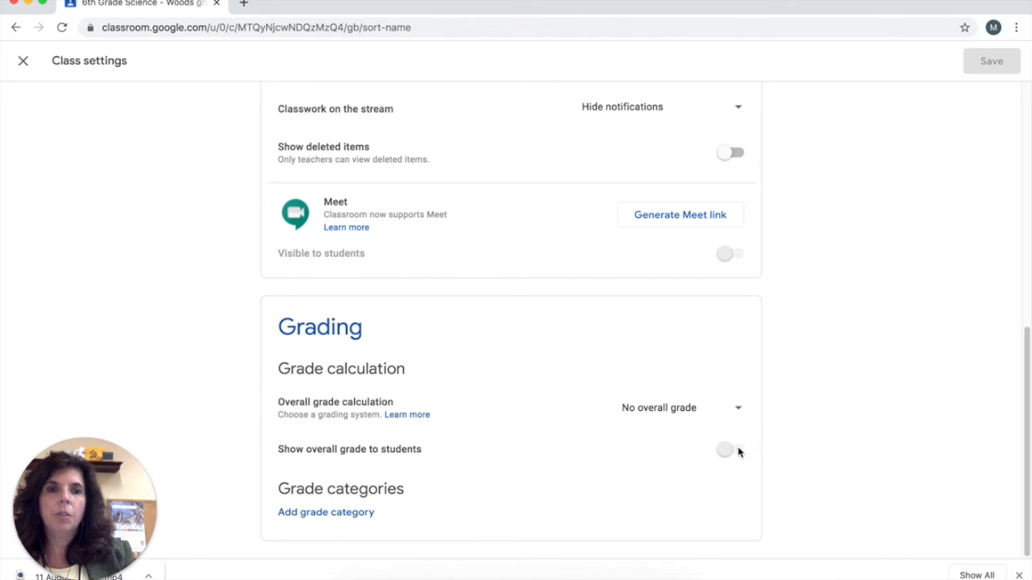
click(23, 61)
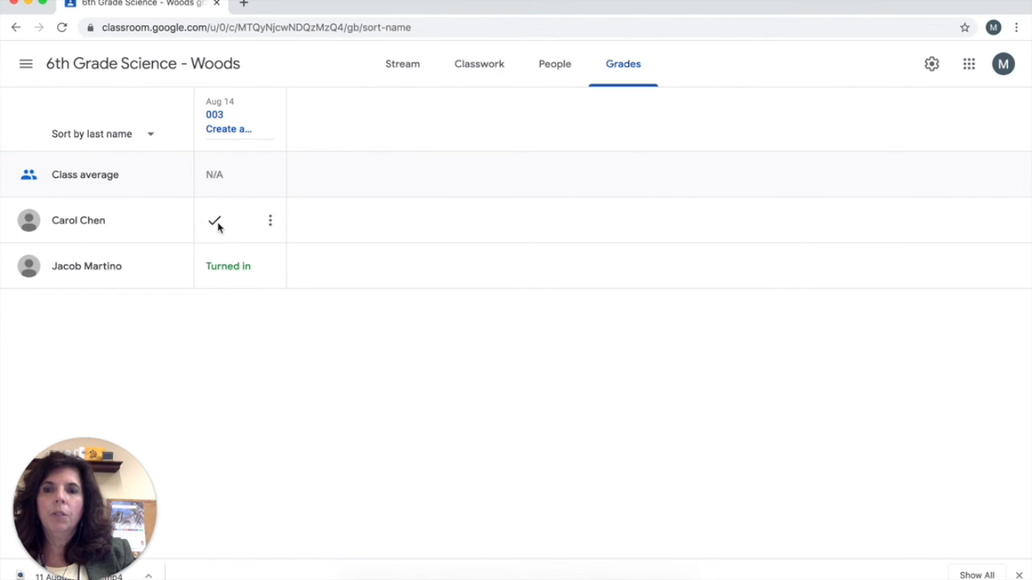
- Open assignment 003 from the gradebook and set its point value to 100 instead of ungraded
click(226, 119)
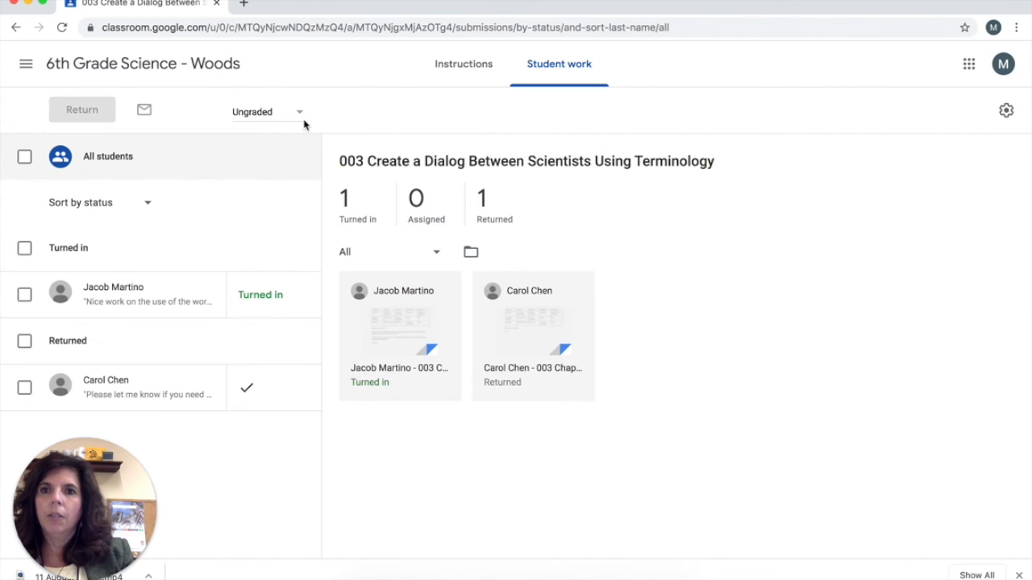
click(298, 111)
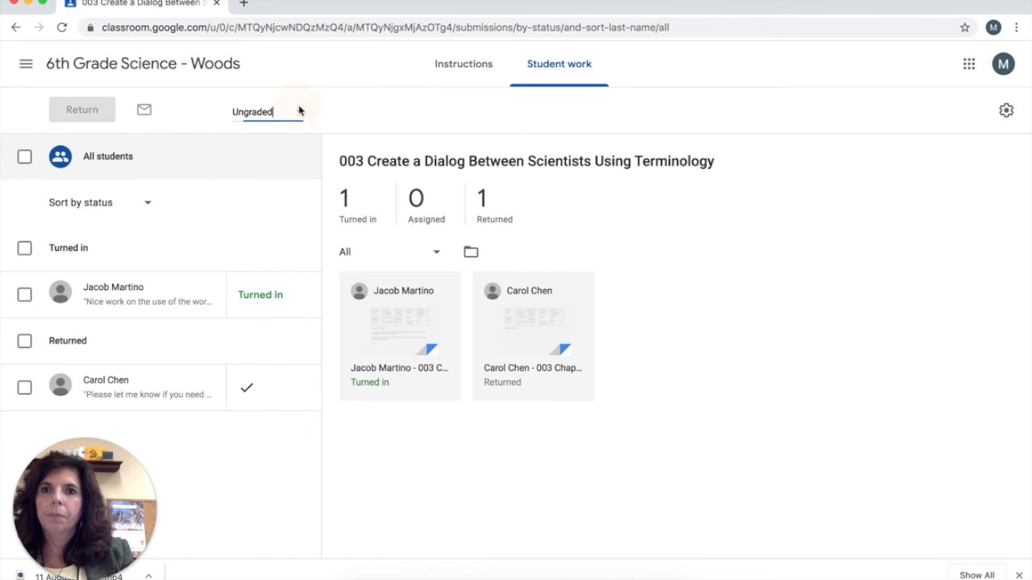
drag(279, 111, 213, 113)
text(100)
key(Return)
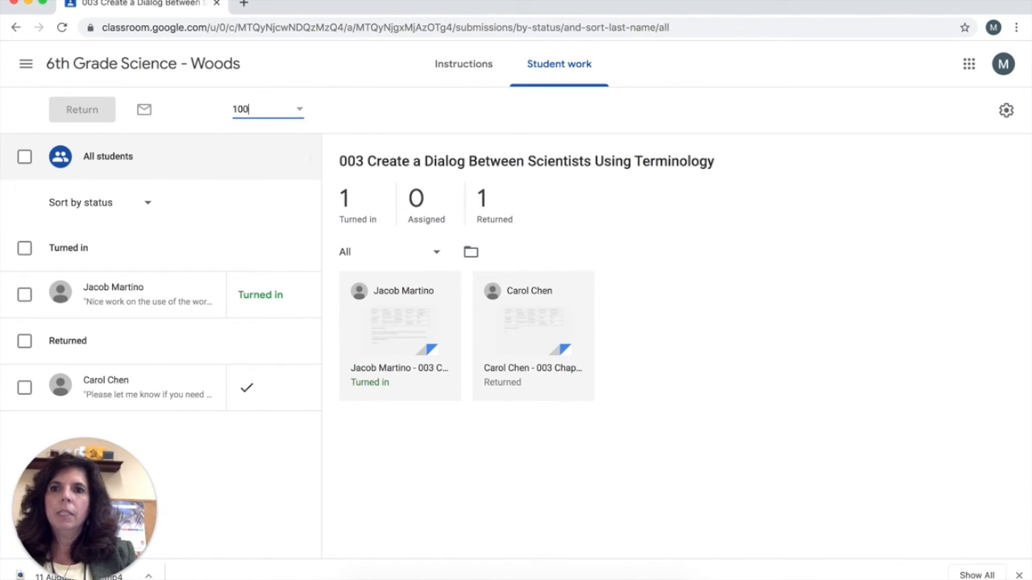
- Enter a draft grade of 100 for the first student's turned-in submission
click(242, 297)
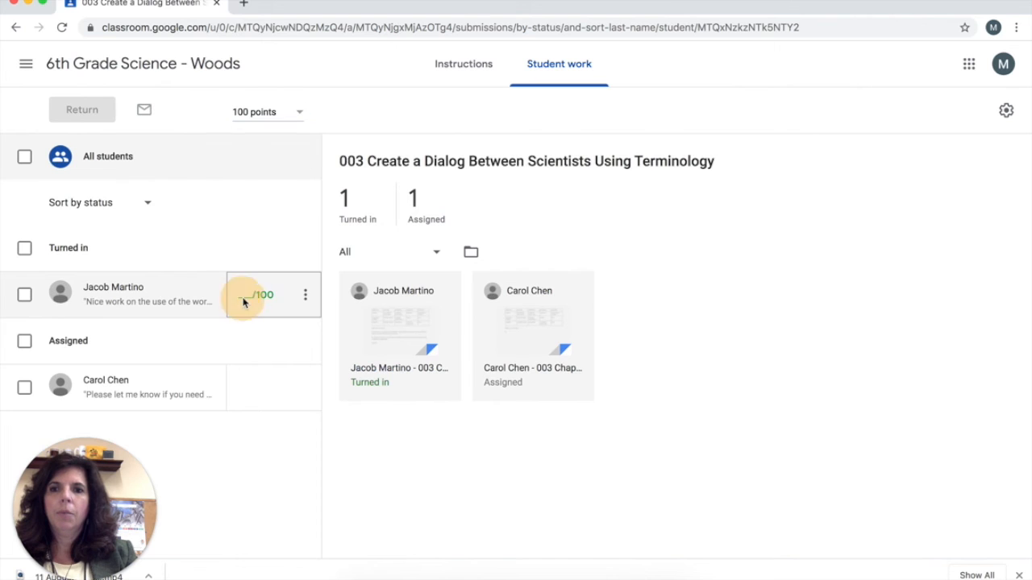
text(100)
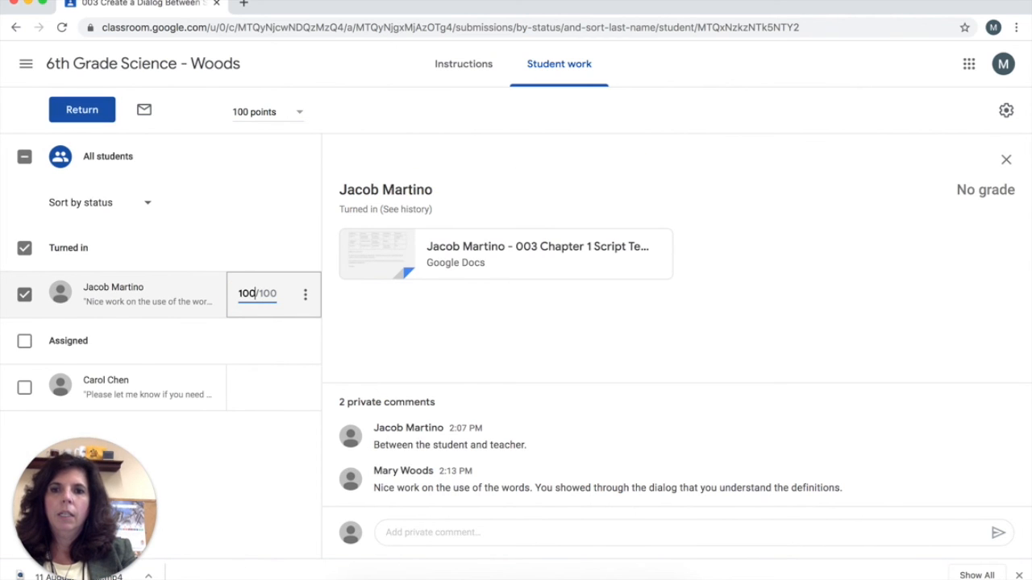
key(Return)
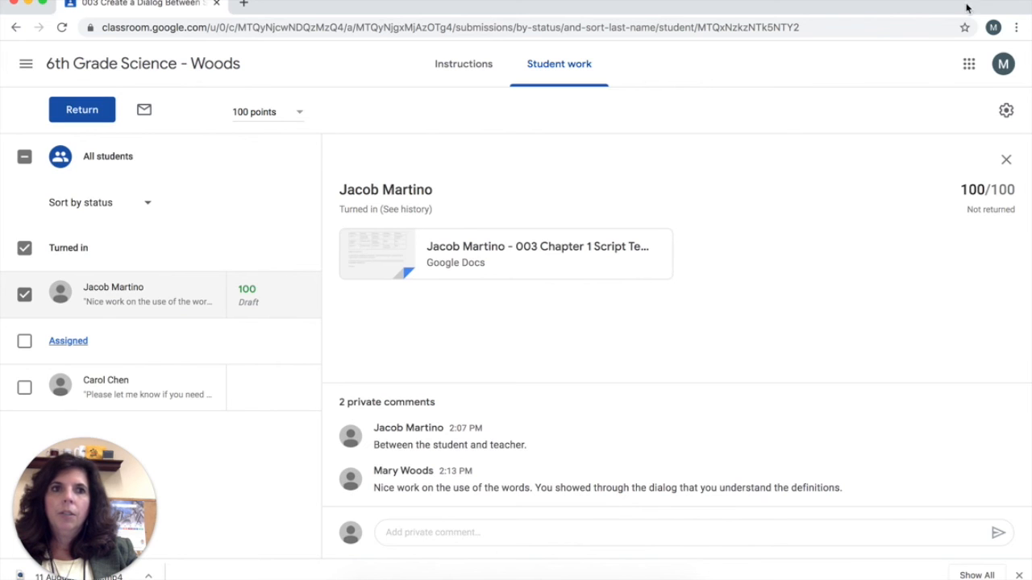
- Switch to the account of the student whose work was returned, open assignment 003 from the classwork, and cancel turning it in
click(433, 0)
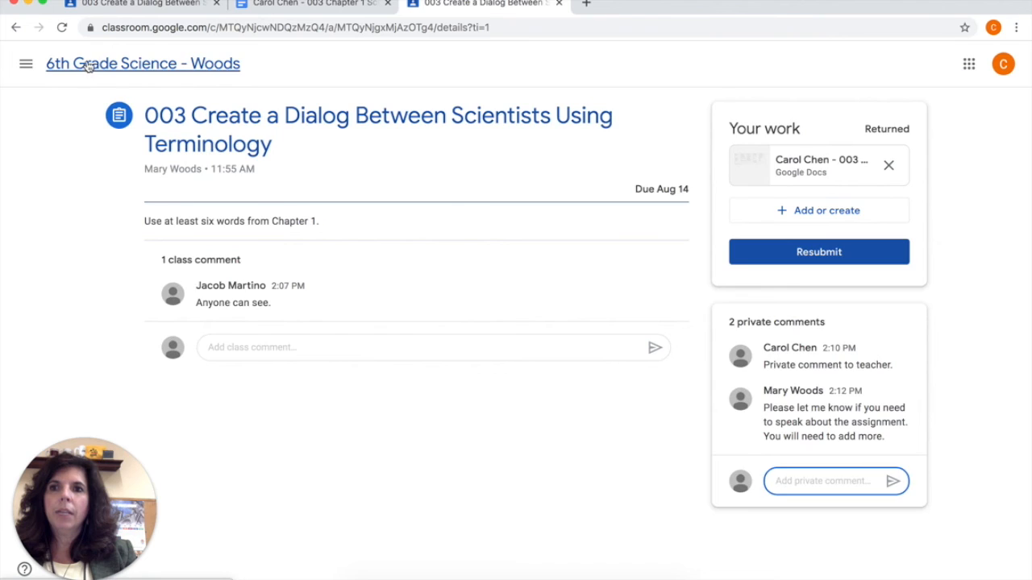
click(87, 65)
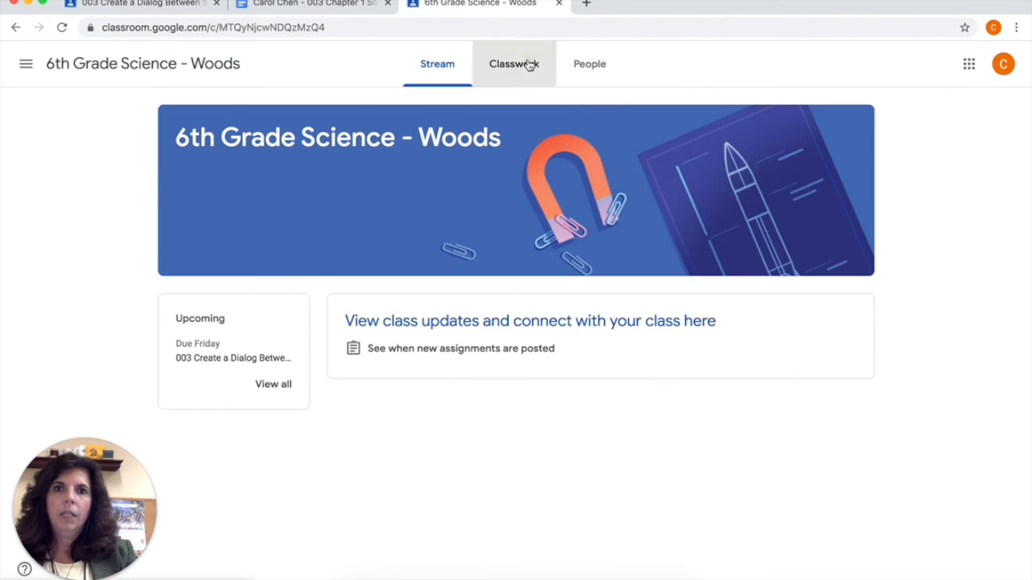
click(530, 64)
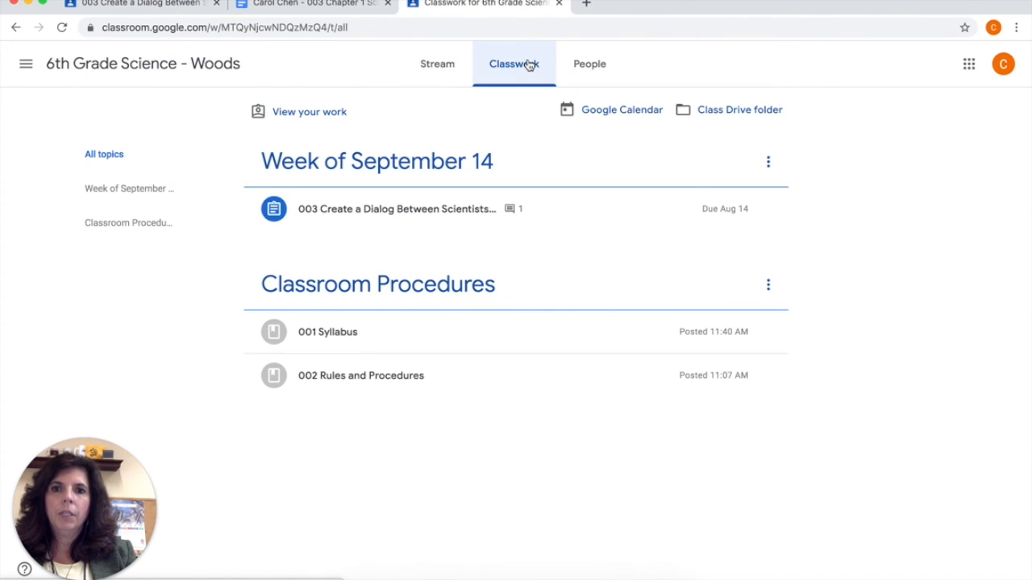
click(415, 211)
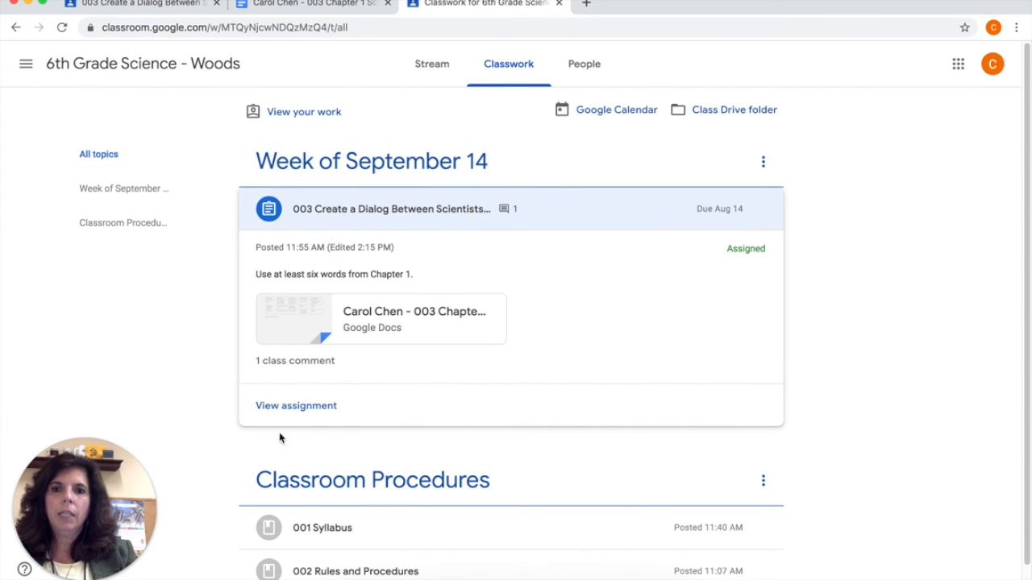
click(298, 406)
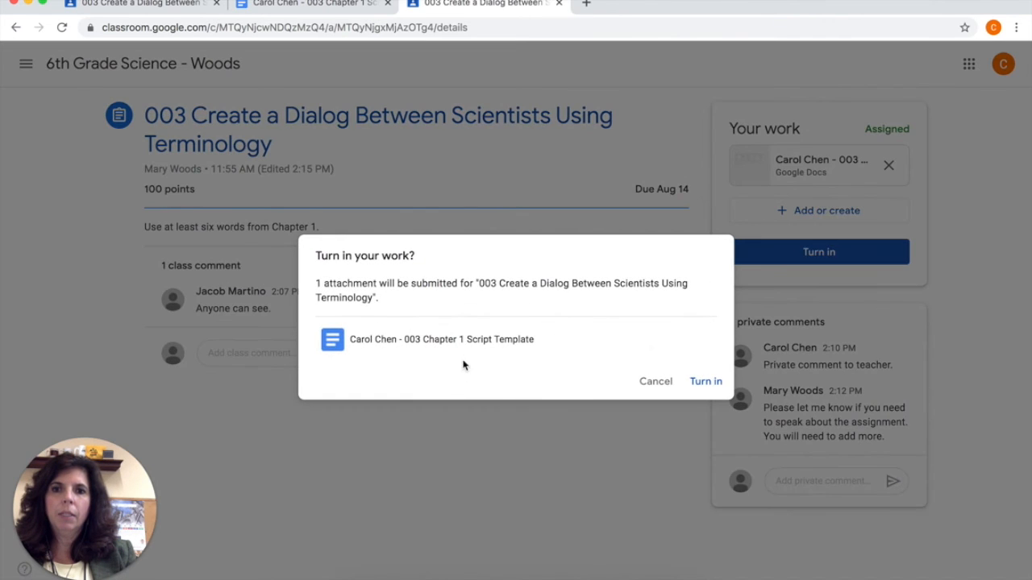
click(662, 384)
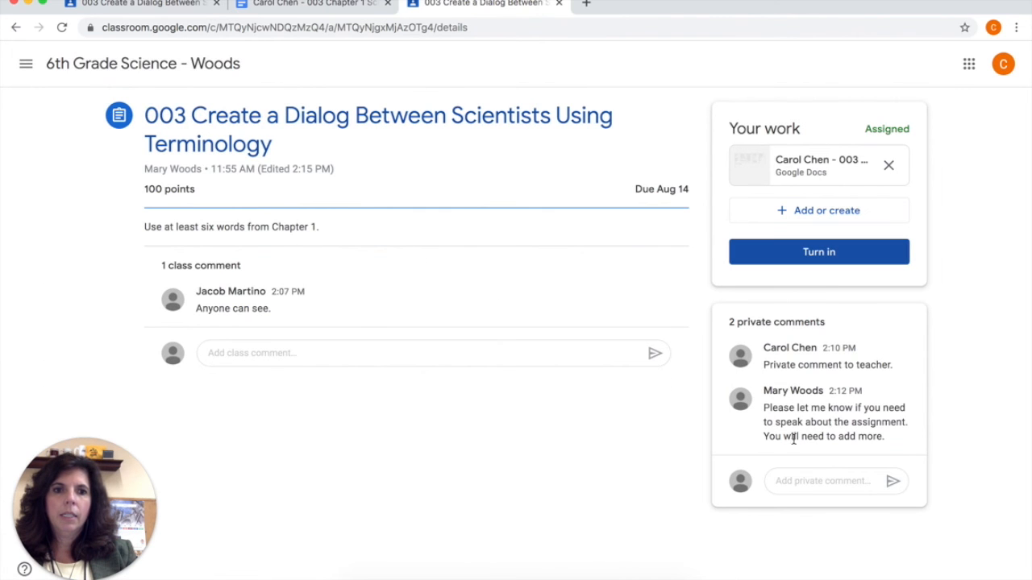
- Add the line "Add More" to the attached script document and turn in the assignment again
click(822, 159)
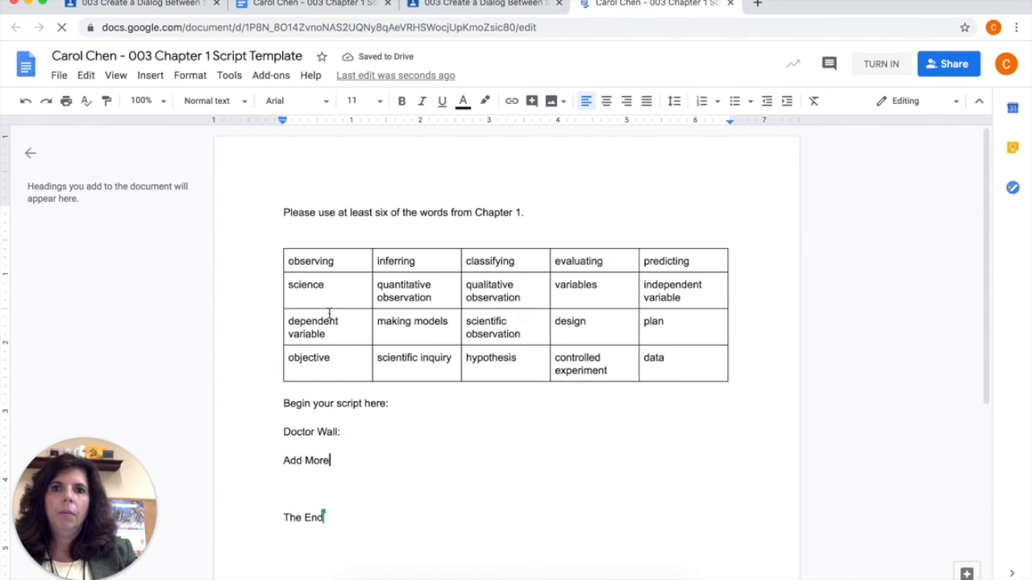
click(731, 3)
click(780, 251)
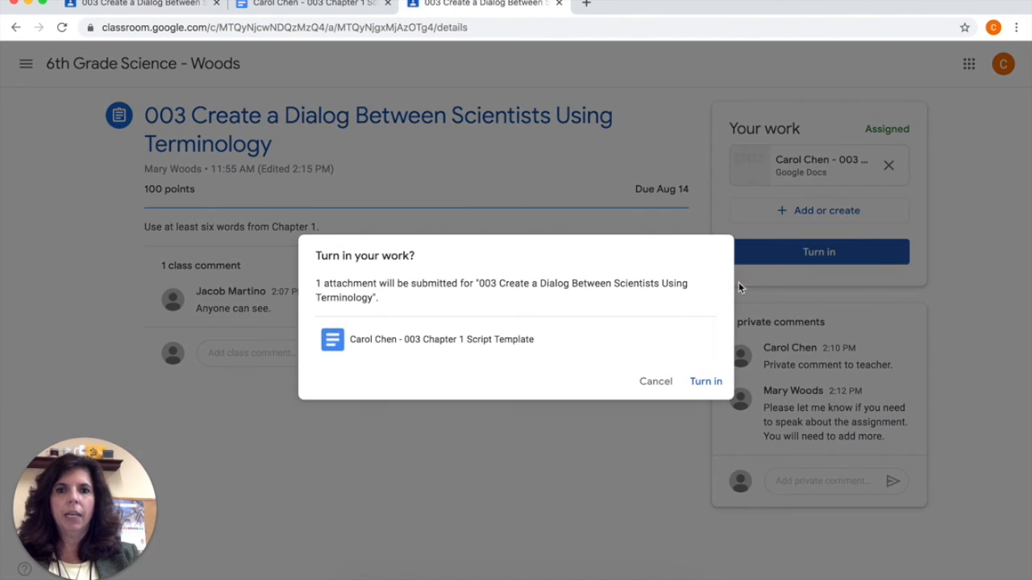
click(703, 379)
- Switch to the other student's account and open the script document attached to the turned-in assignment 003 to check its access
click(993, 28)
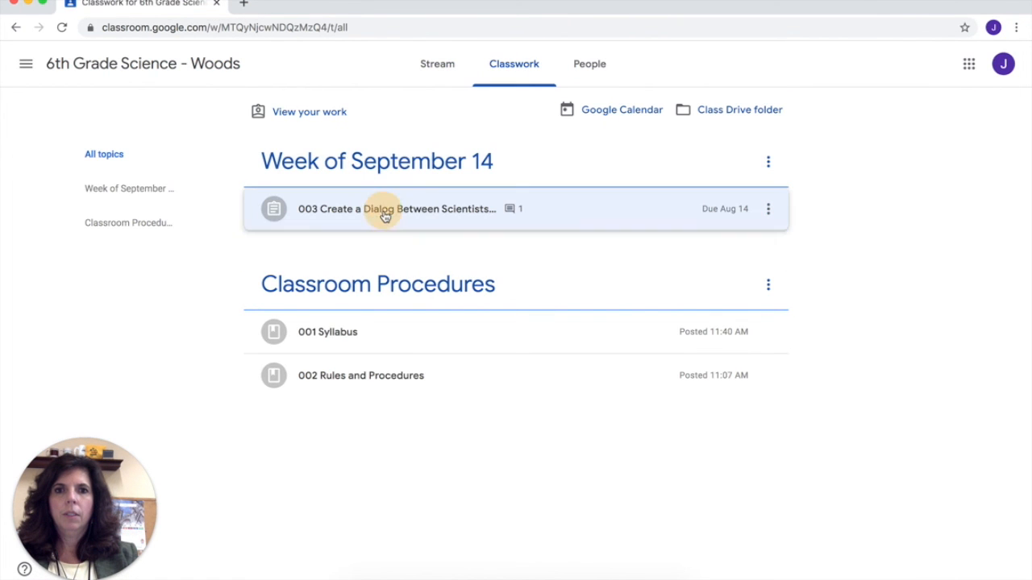
click(384, 213)
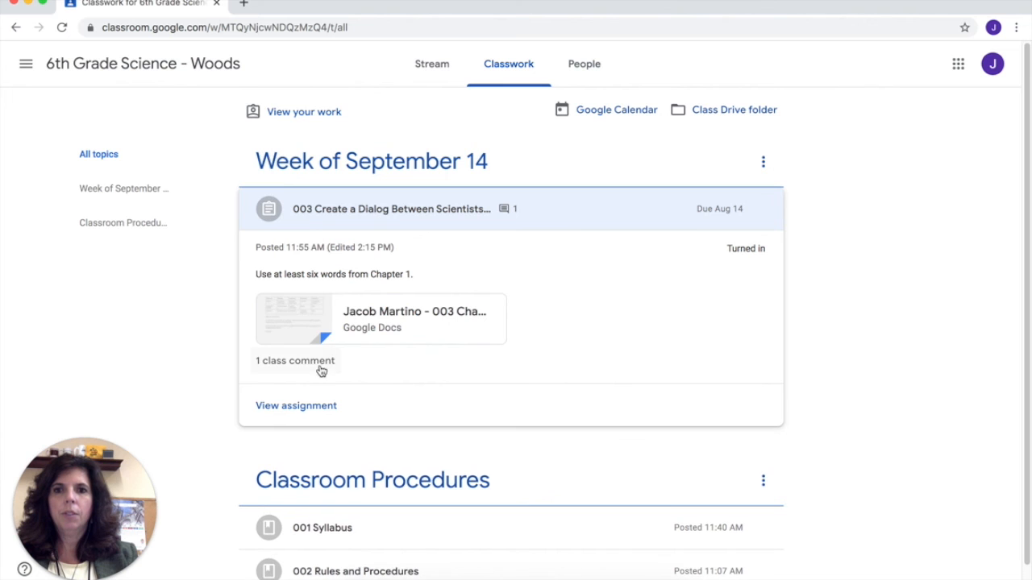
click(302, 404)
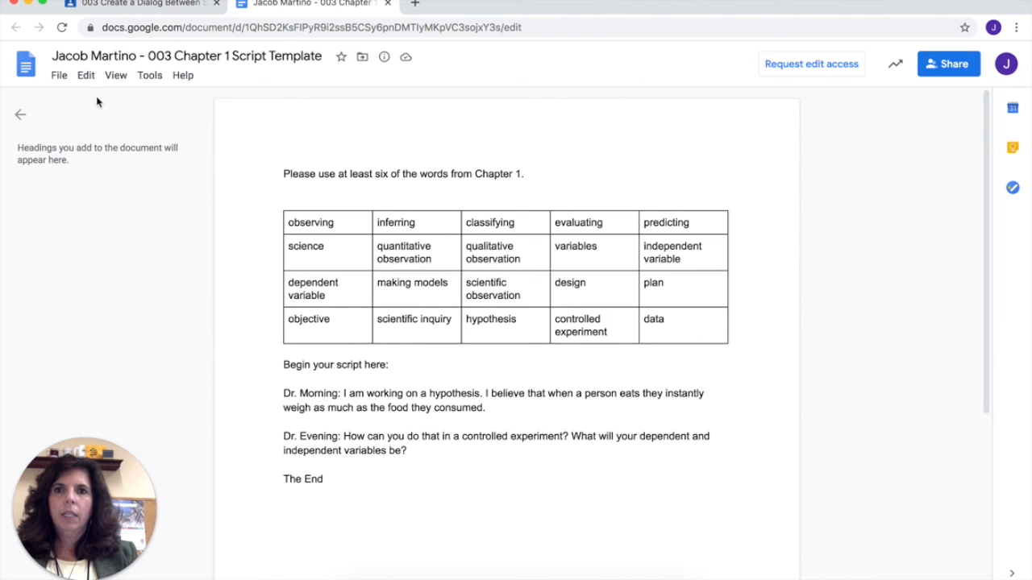
click(20, 114)
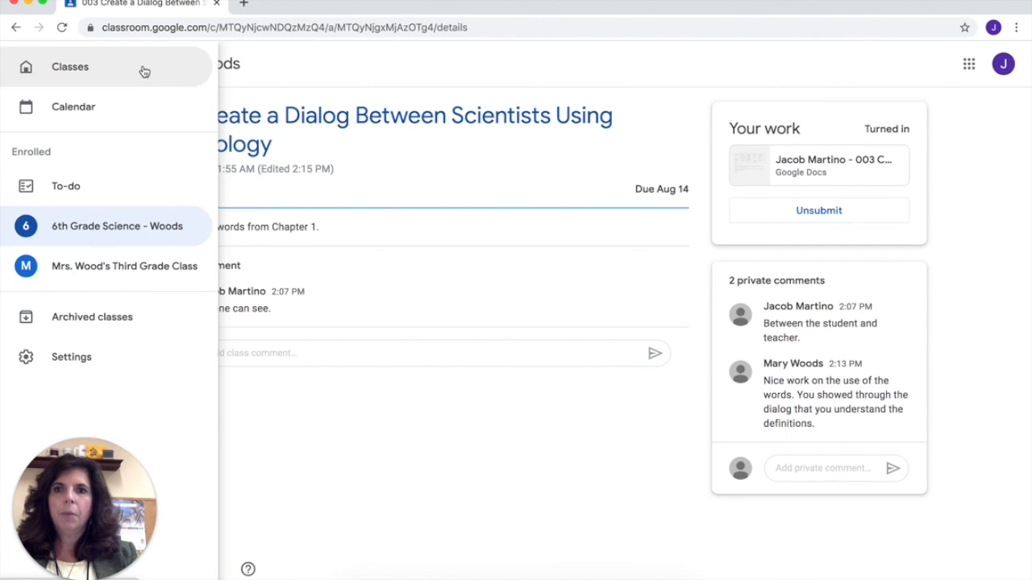
- Go back through the class list to 6th Grade Science and view its classwork as the student
click(144, 71)
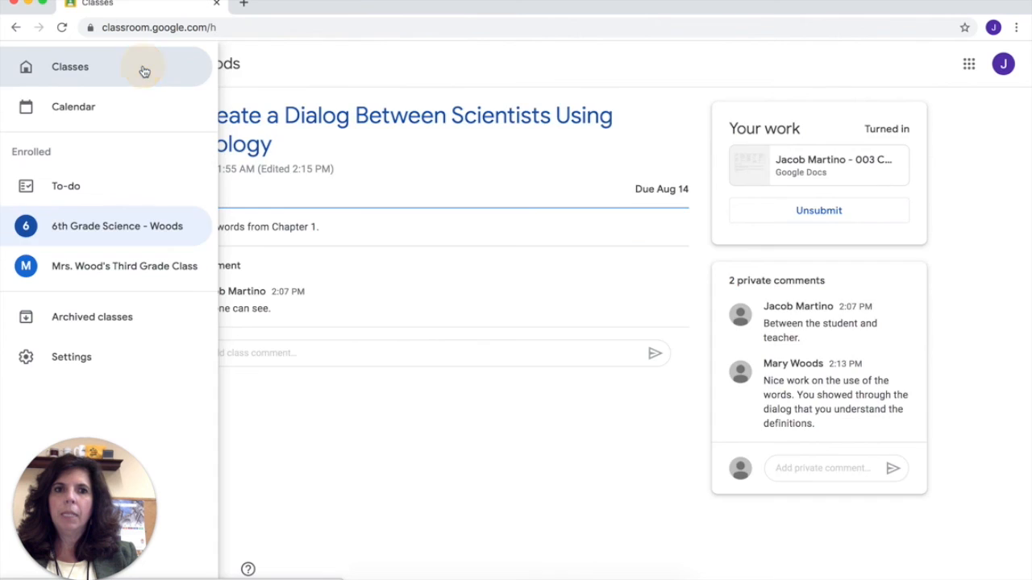
click(153, 128)
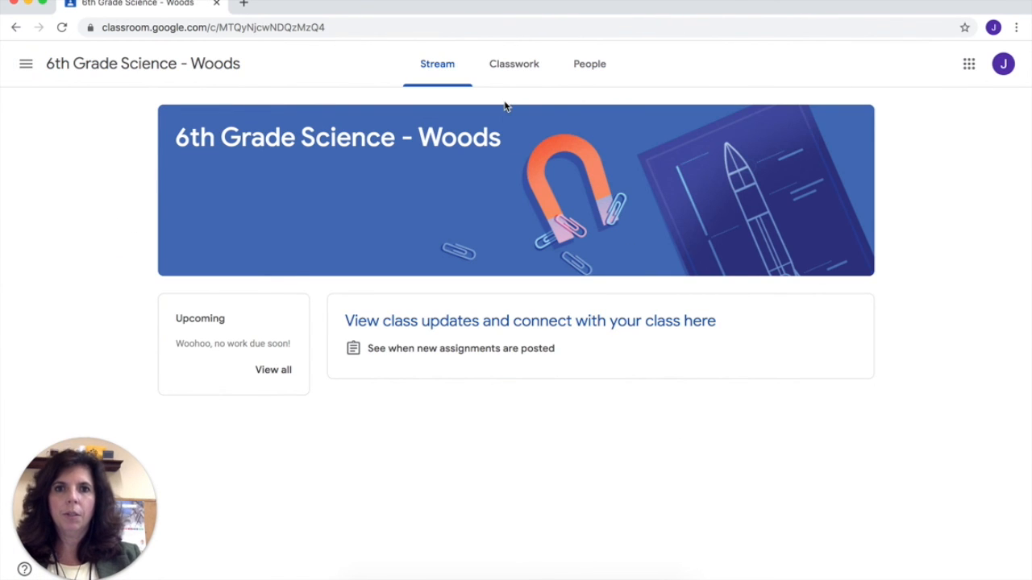
click(499, 76)
scroll(516, 295, down, 1)
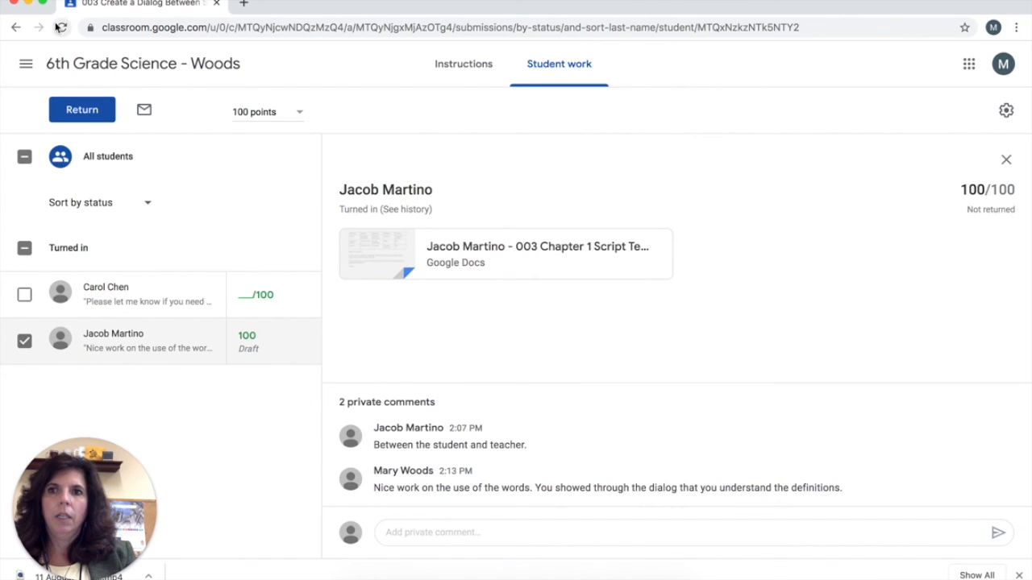
- In the teacher's account, open the resubmitted script for grading and enter a grade of 90 out of 100
click(187, 187)
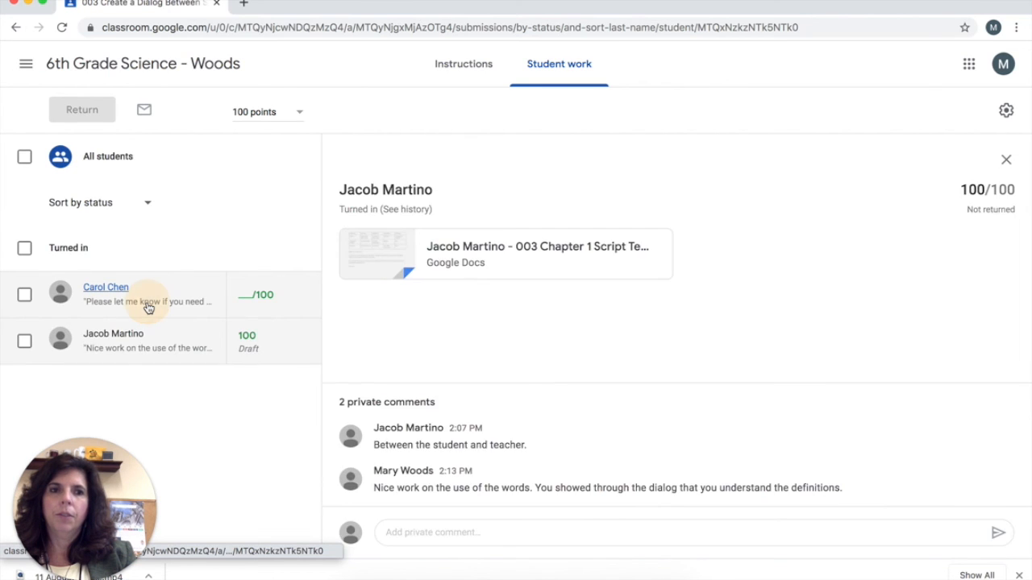
click(148, 307)
click(530, 242)
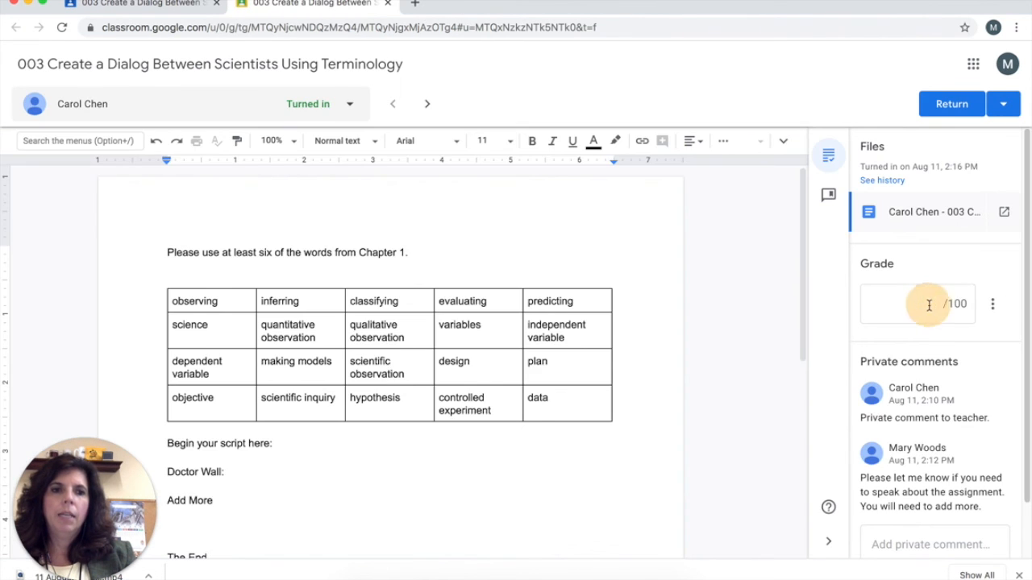
click(928, 305)
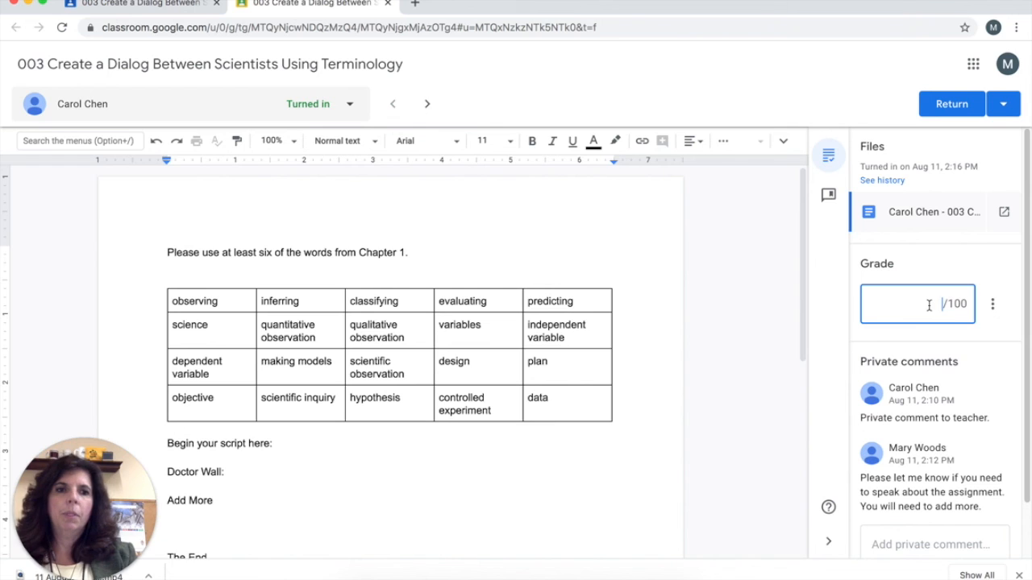
text(90)
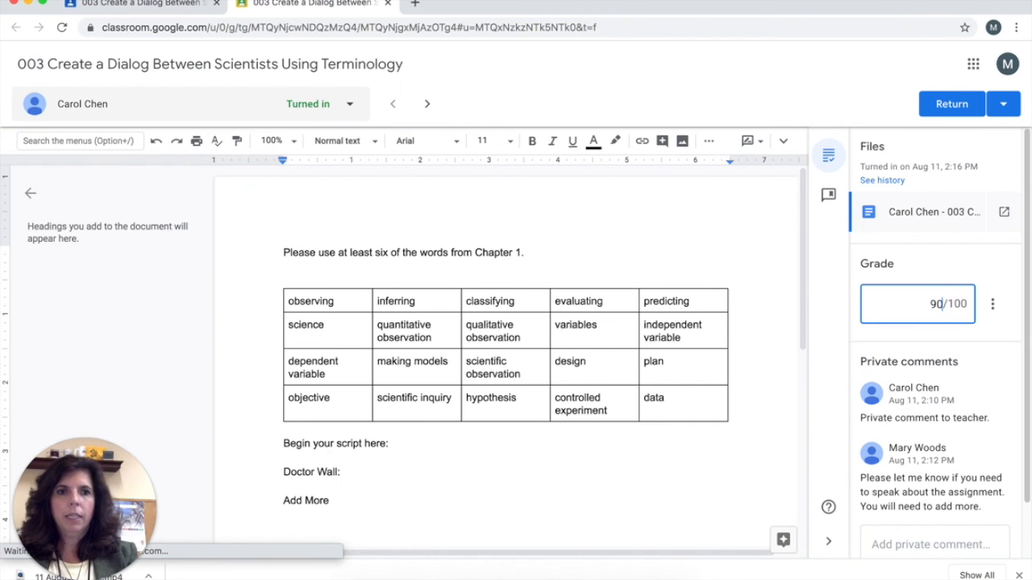
key(Tab)
- Move on to the next student's submission and return both students' graded submissions together
click(428, 105)
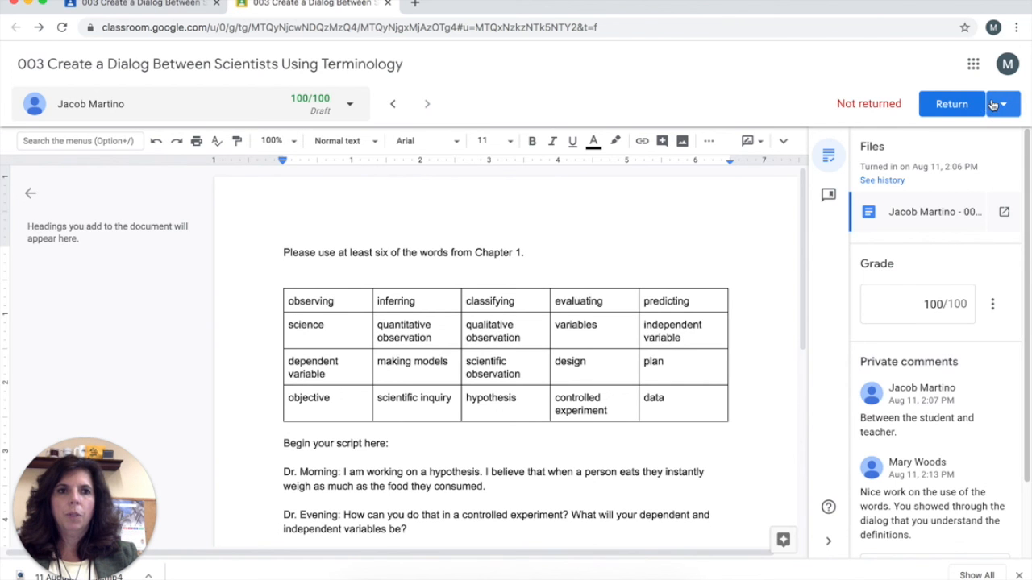
click(1004, 105)
click(942, 159)
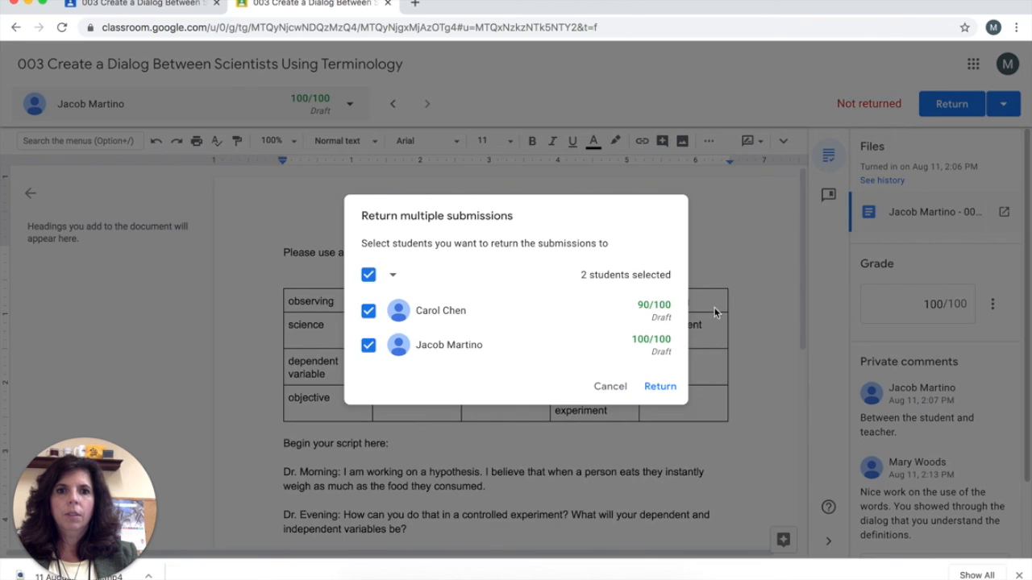
click(659, 387)
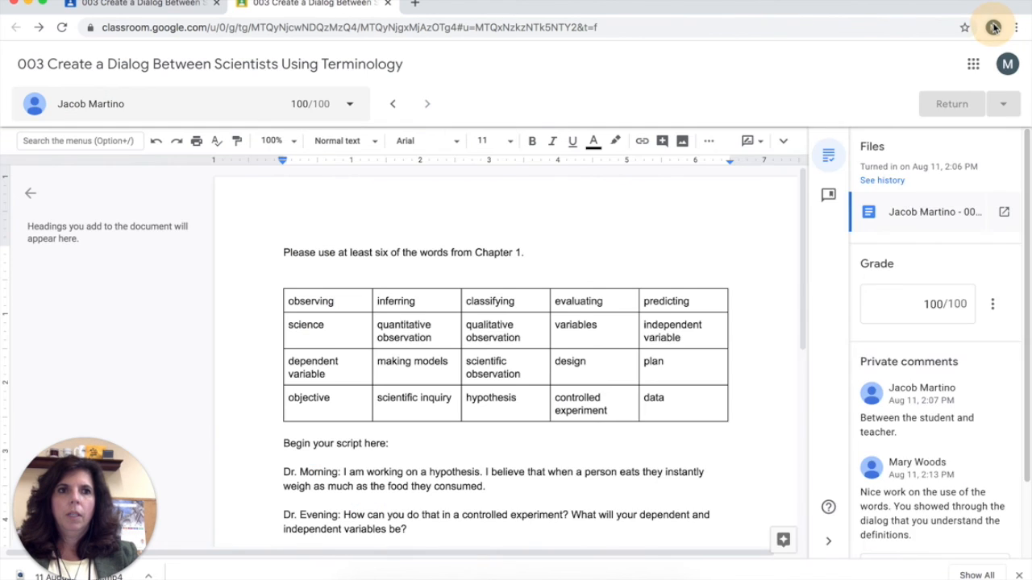
- Open the list of browser profiles
click(989, 29)
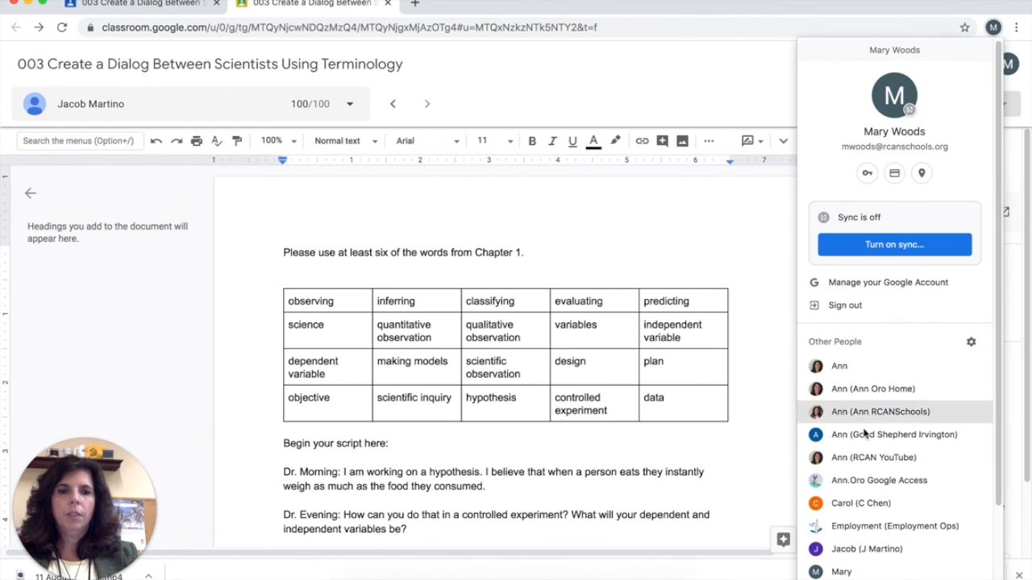